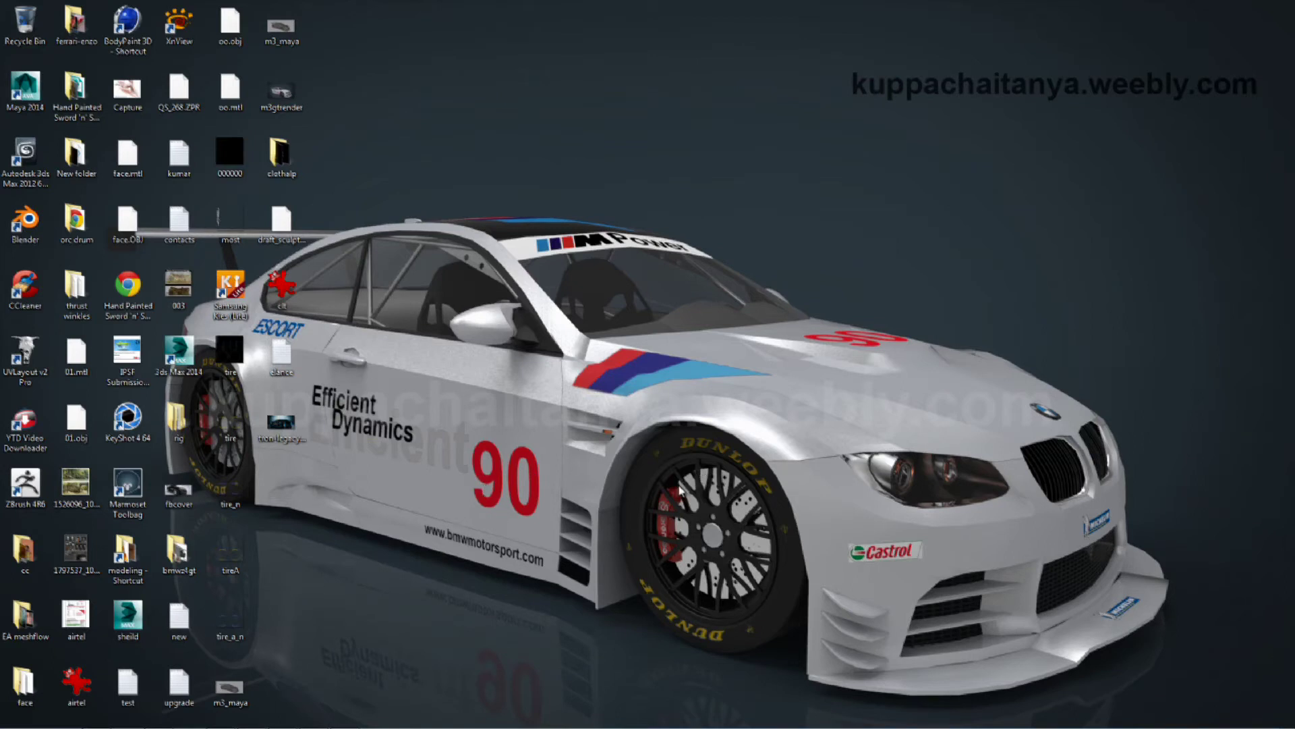
Switch to the KeyShot scene 05.bip and view the car from above its rear end
mouse_move(222, 724)
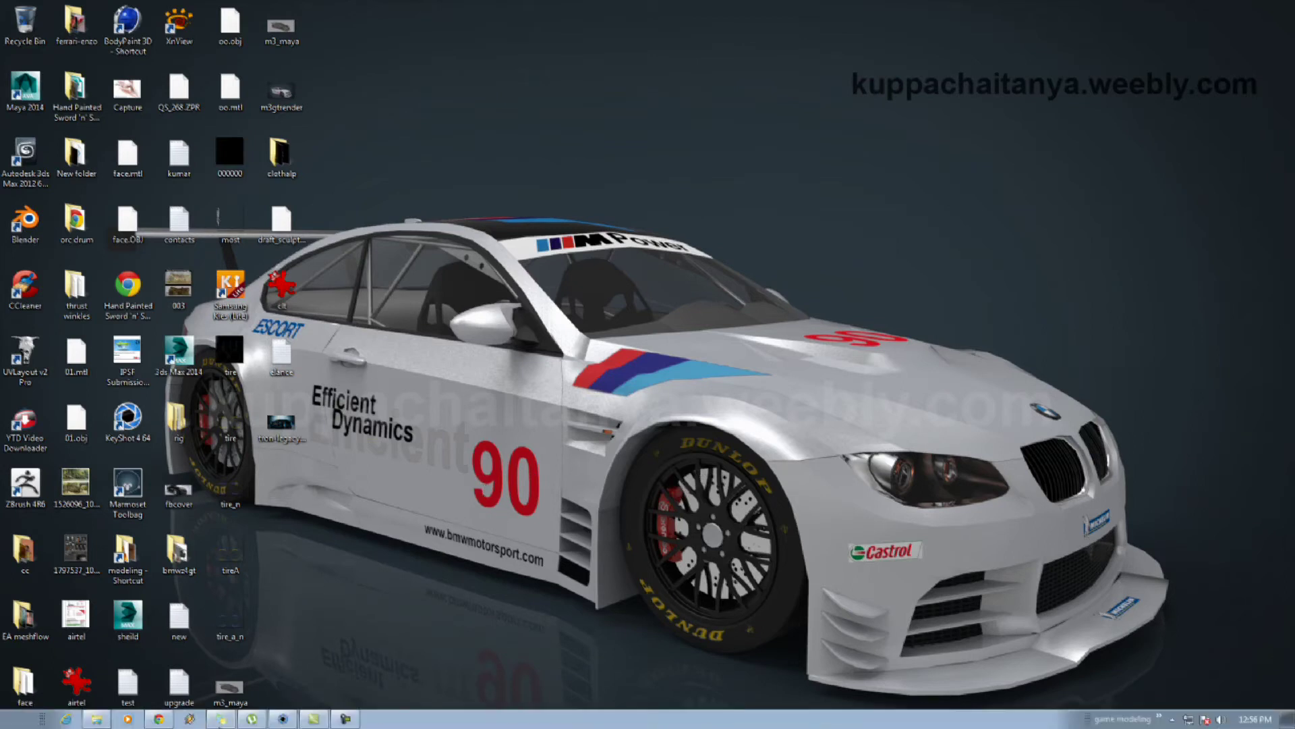
left_click(283, 719)
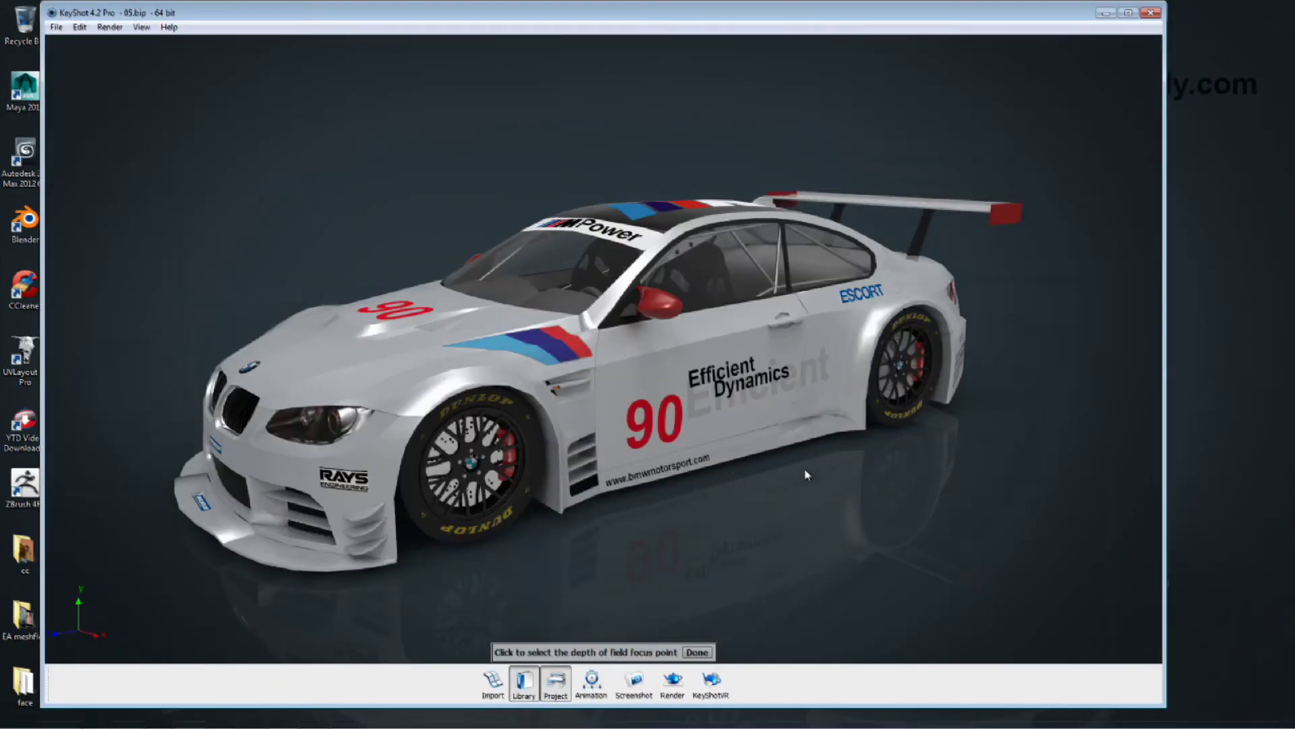
key("alt")
left_click_drag(966, 480, 1088, 429)
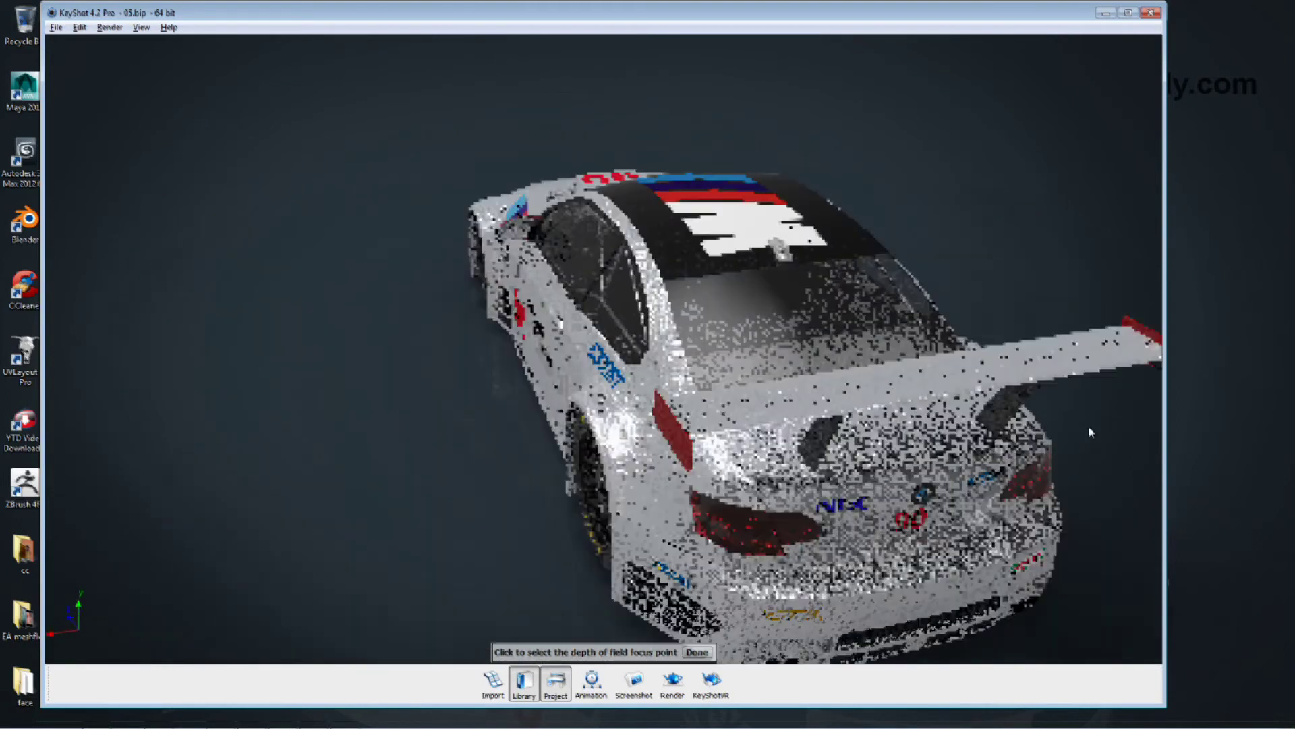
left_click_drag(988, 410, 671, 458)
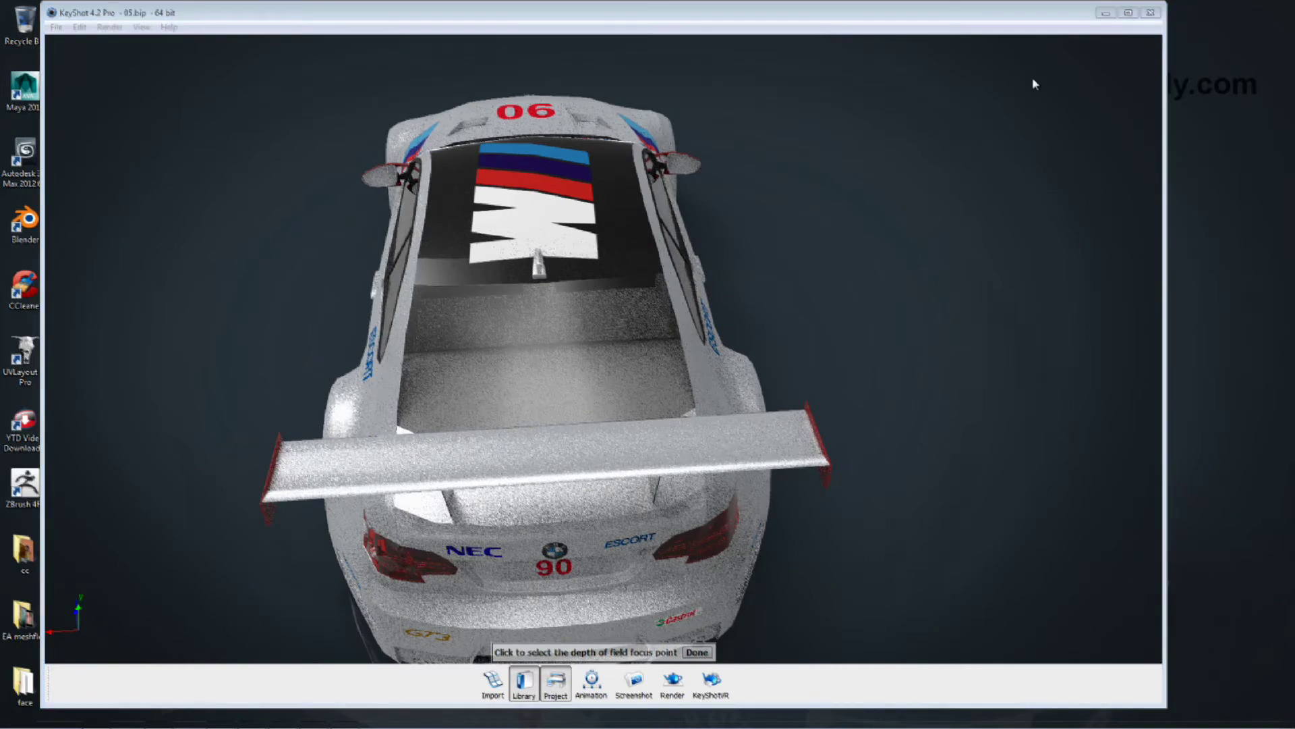
End the depth of field focus point picking and select the rear spoiler wing in the scene
left_click(912, 45)
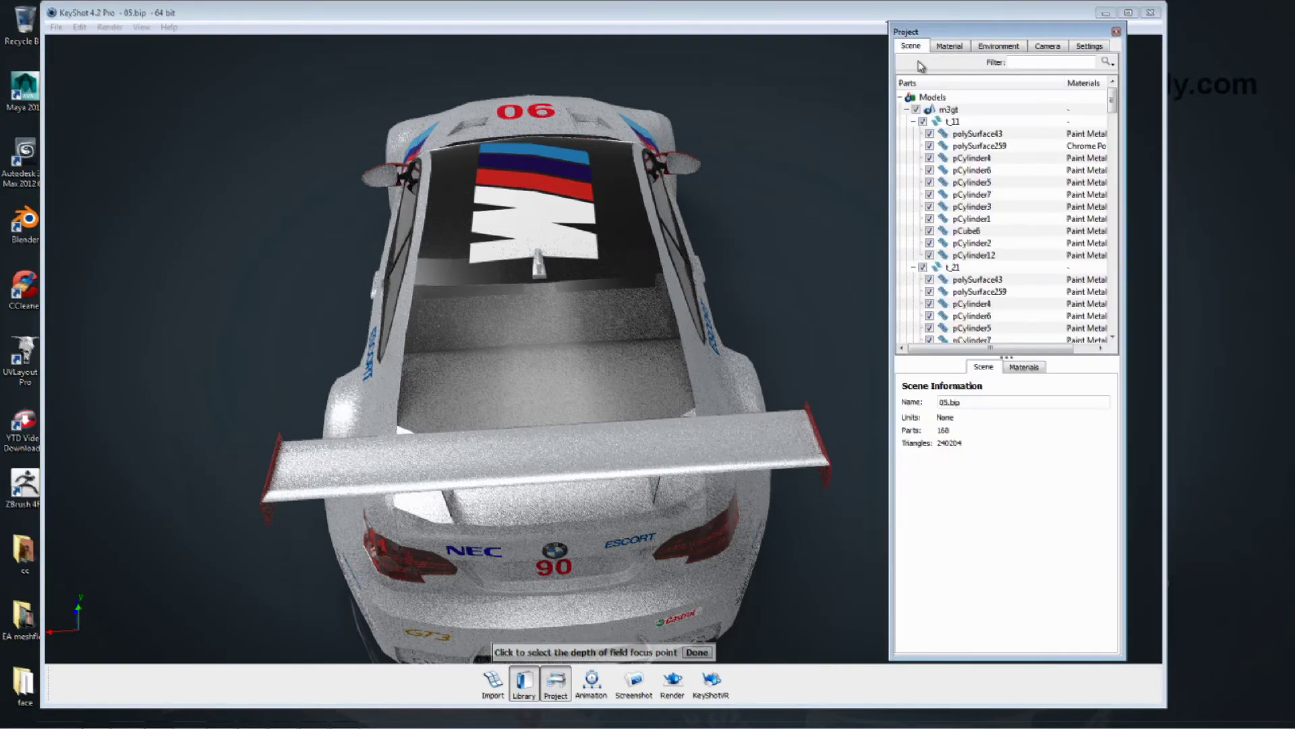
left_click(751, 454)
left_click(751, 453)
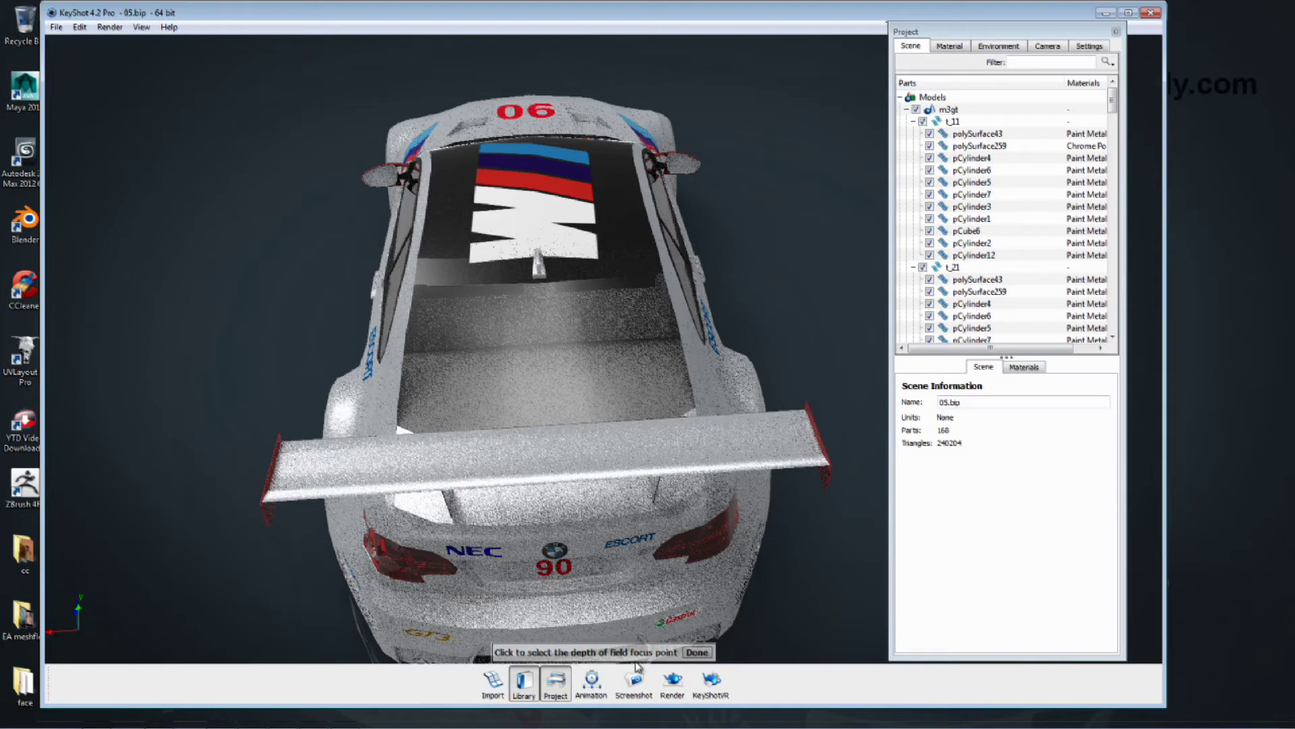
left_click(695, 653)
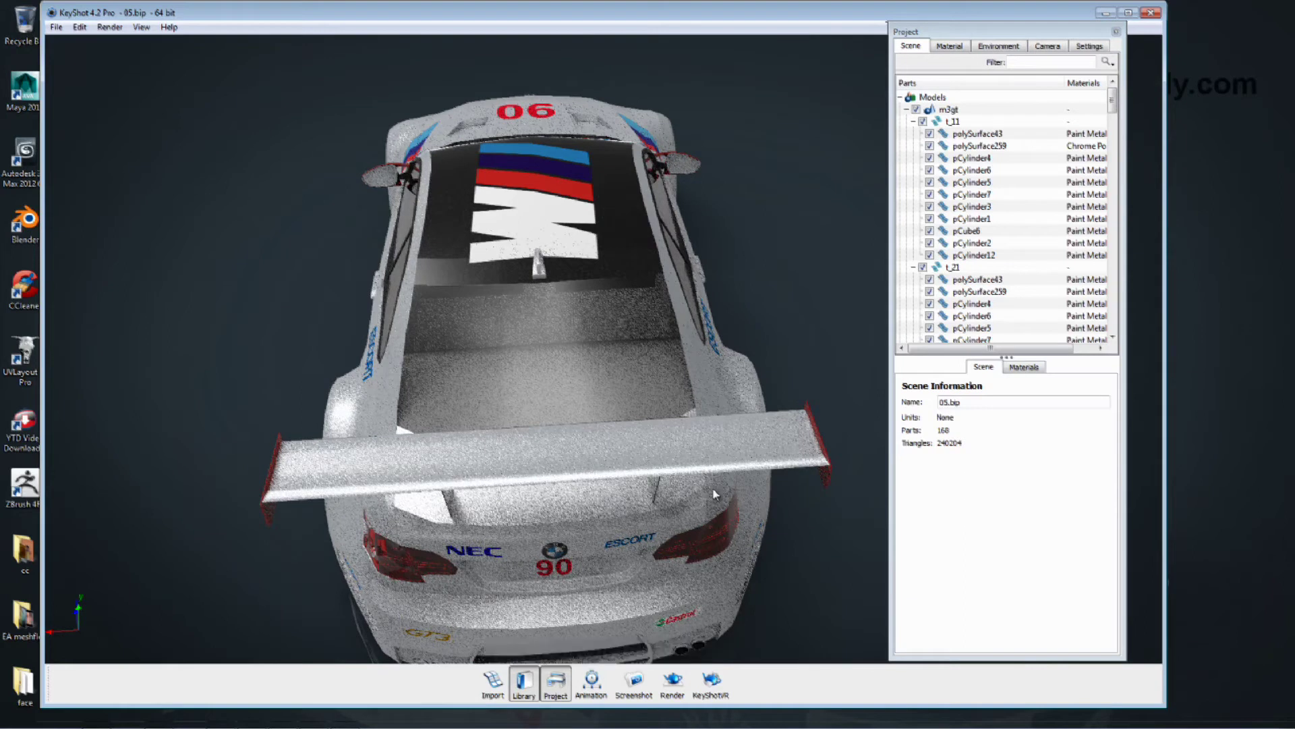
left_click(717, 496)
left_click(720, 454)
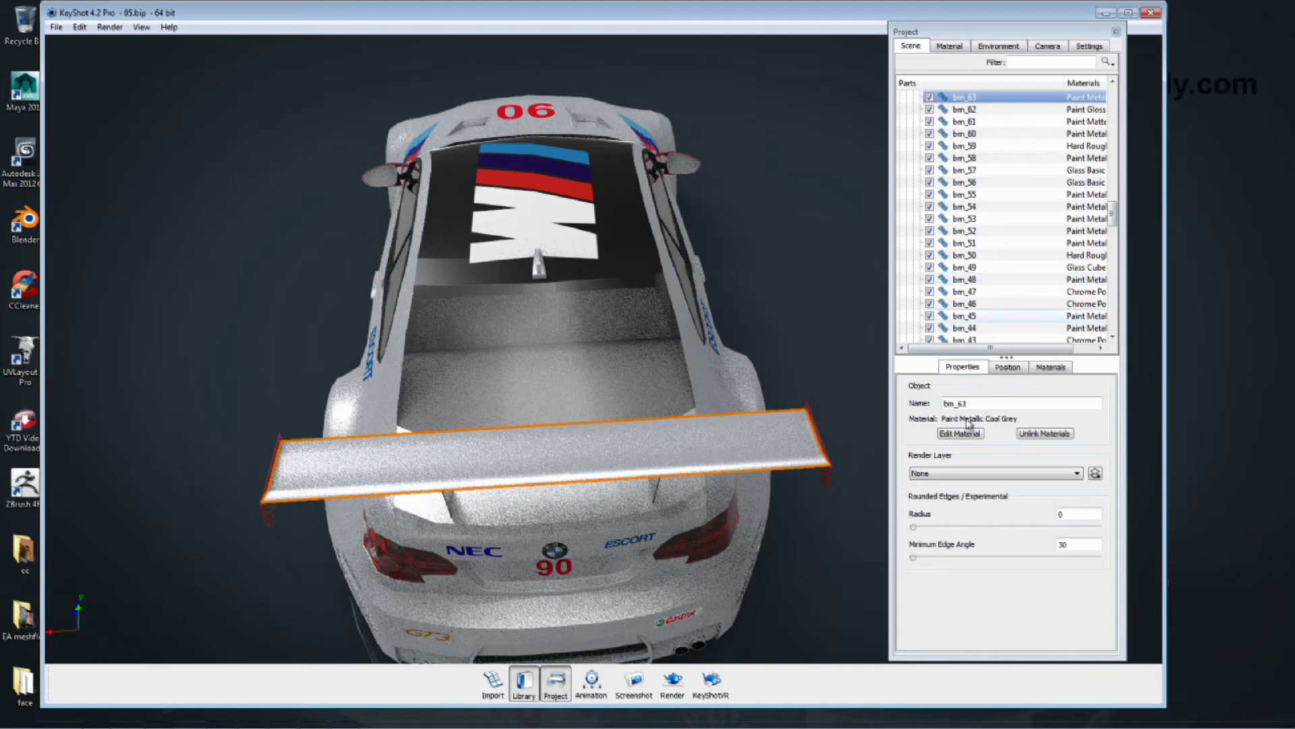
Add the need_maxresdefault image from the tex folder as a new label on the spoiler's material
left_click(961, 435)
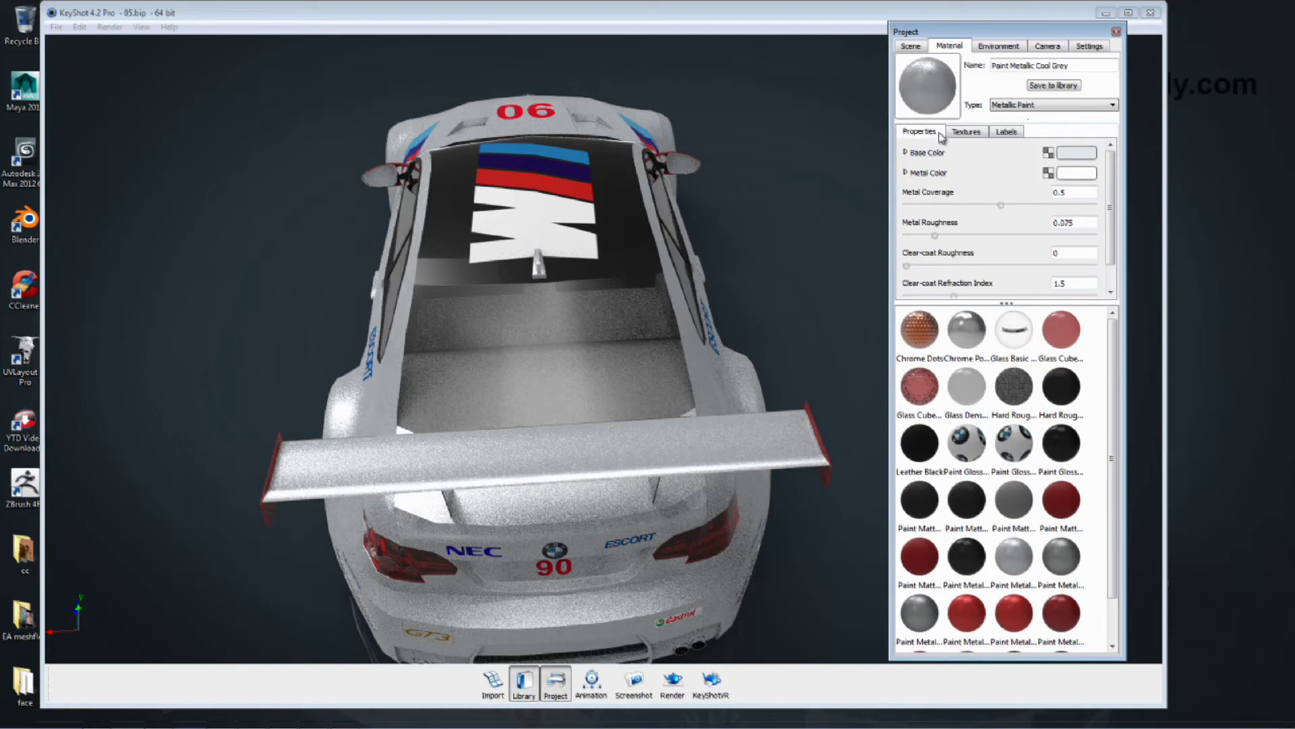
left_click(1006, 132)
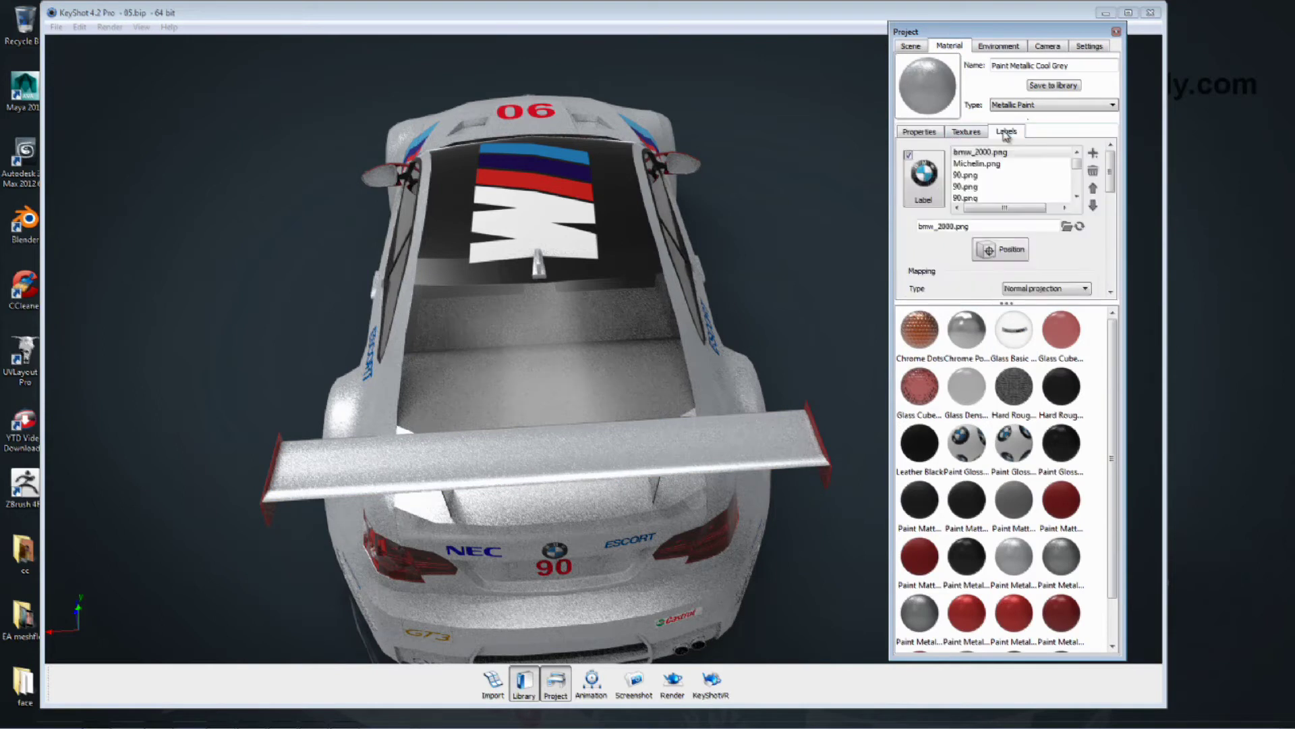
left_click(1093, 156)
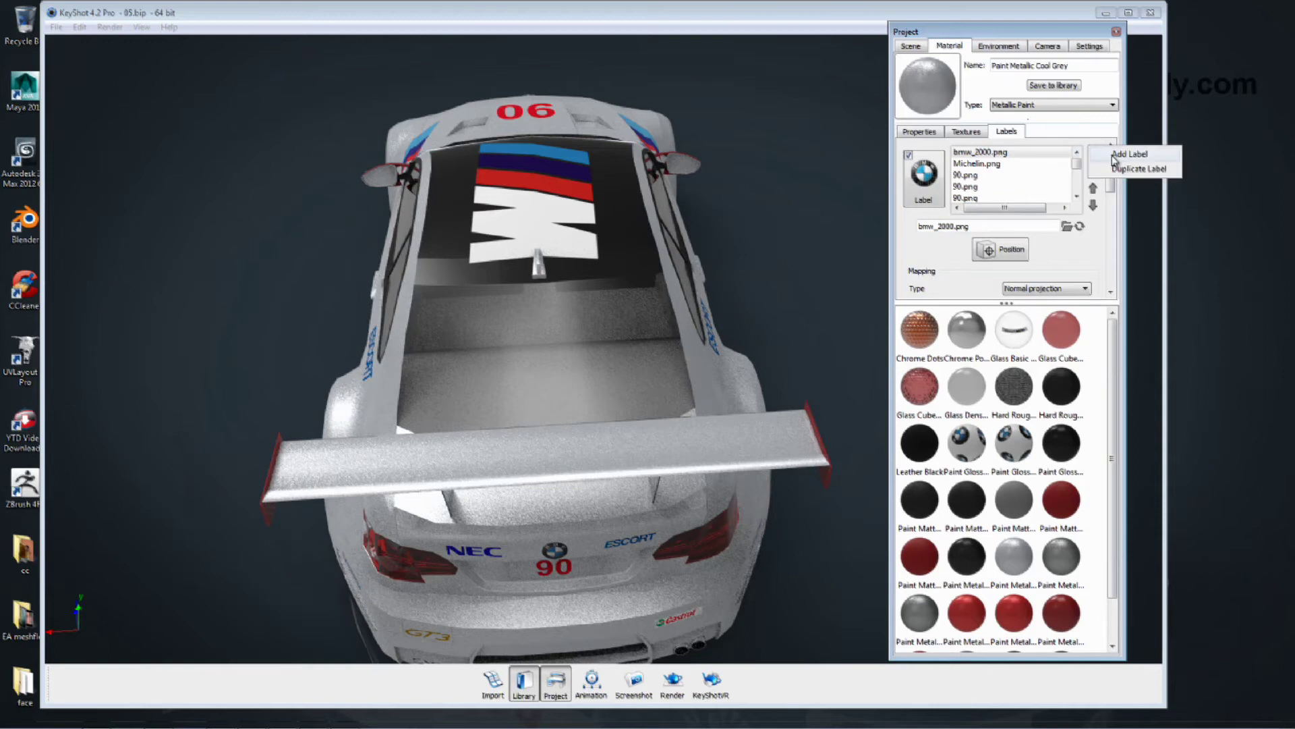
left_click(1130, 154)
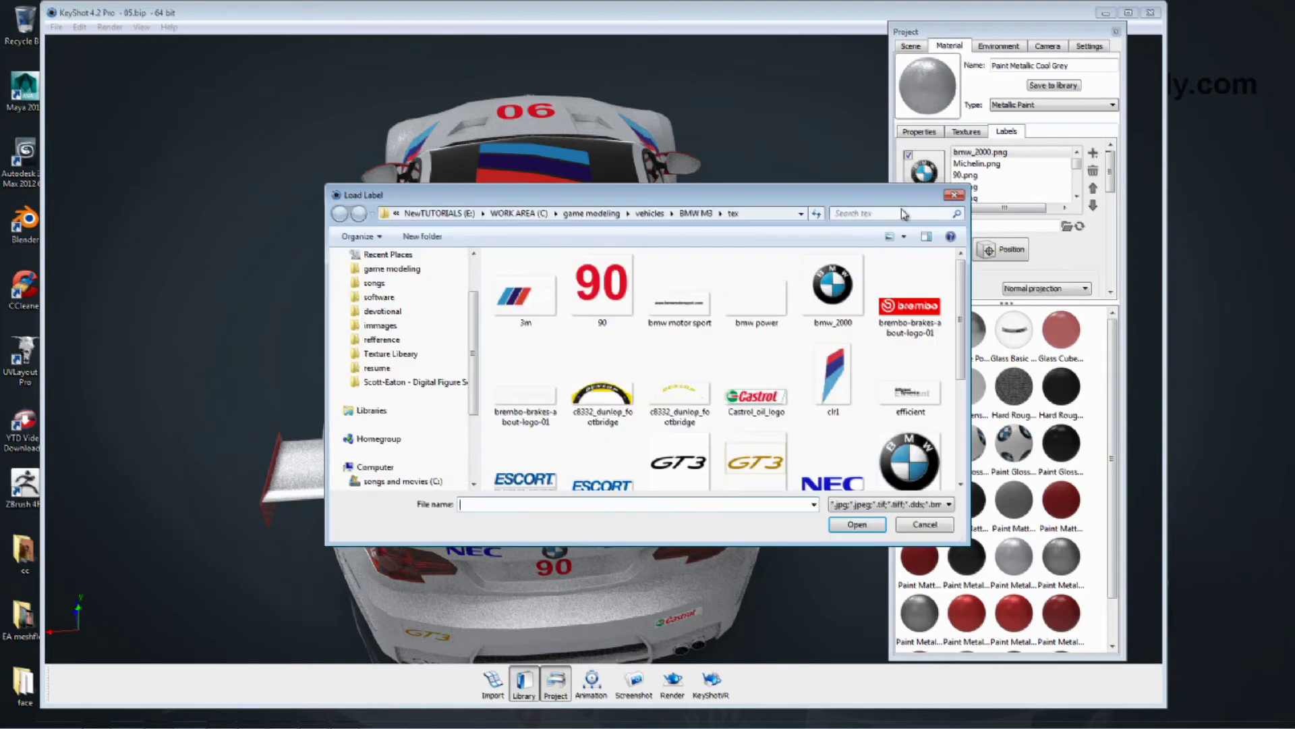
left_click_drag(961, 293, 965, 402)
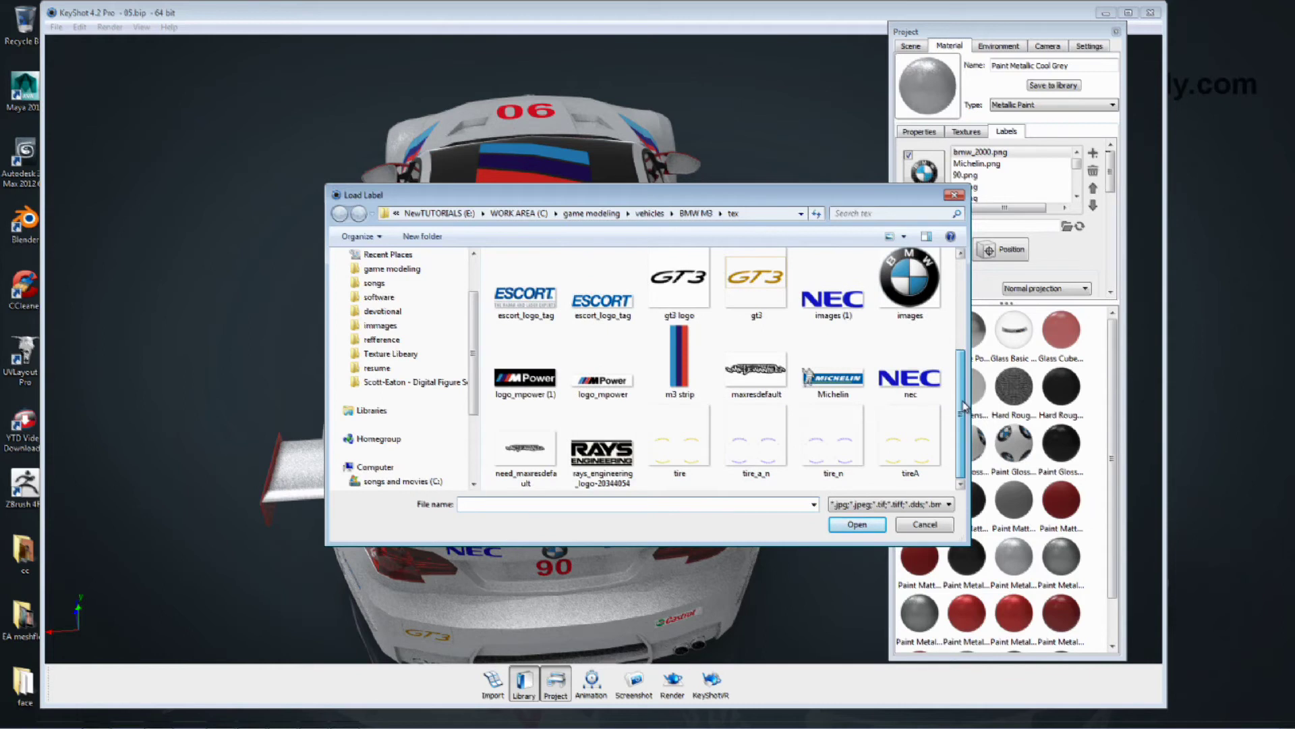
left_click_drag(968, 386, 968, 375)
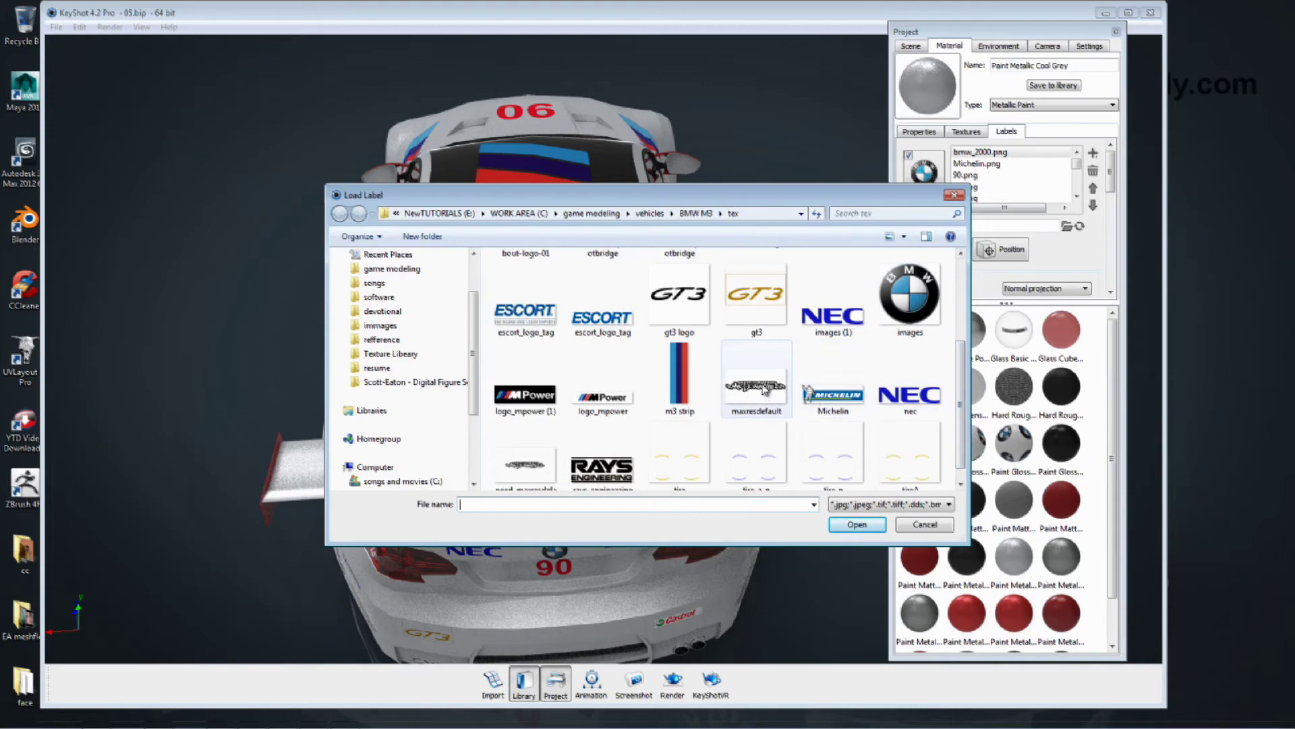
left_click(764, 390)
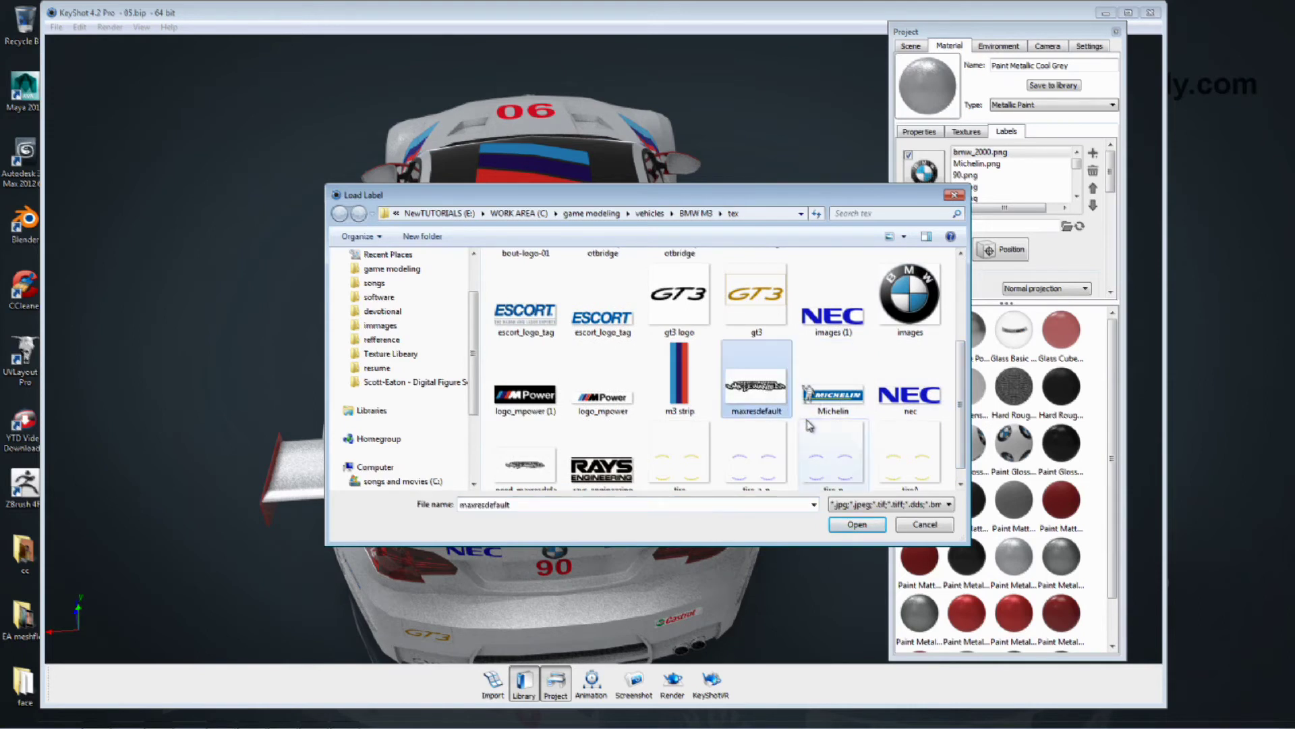
scroll(951, 405, "up", 3)
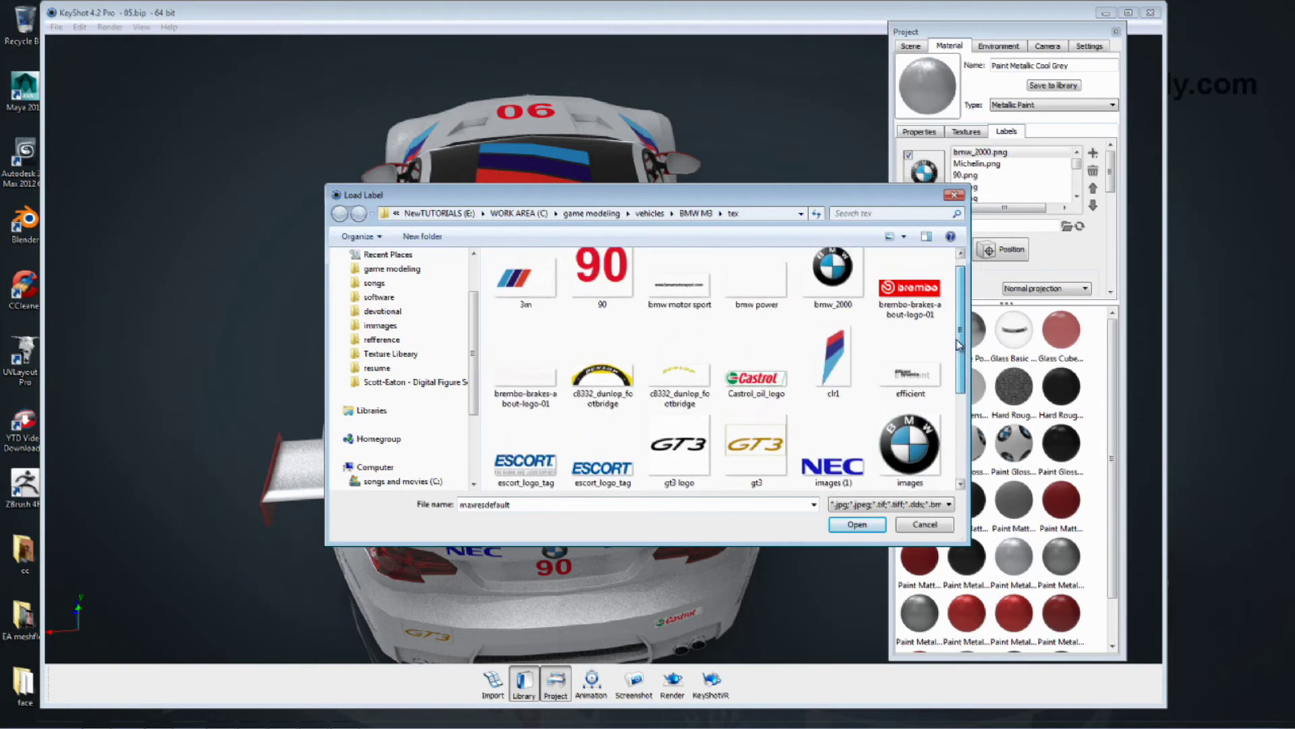
left_click_drag(954, 371, 950, 439)
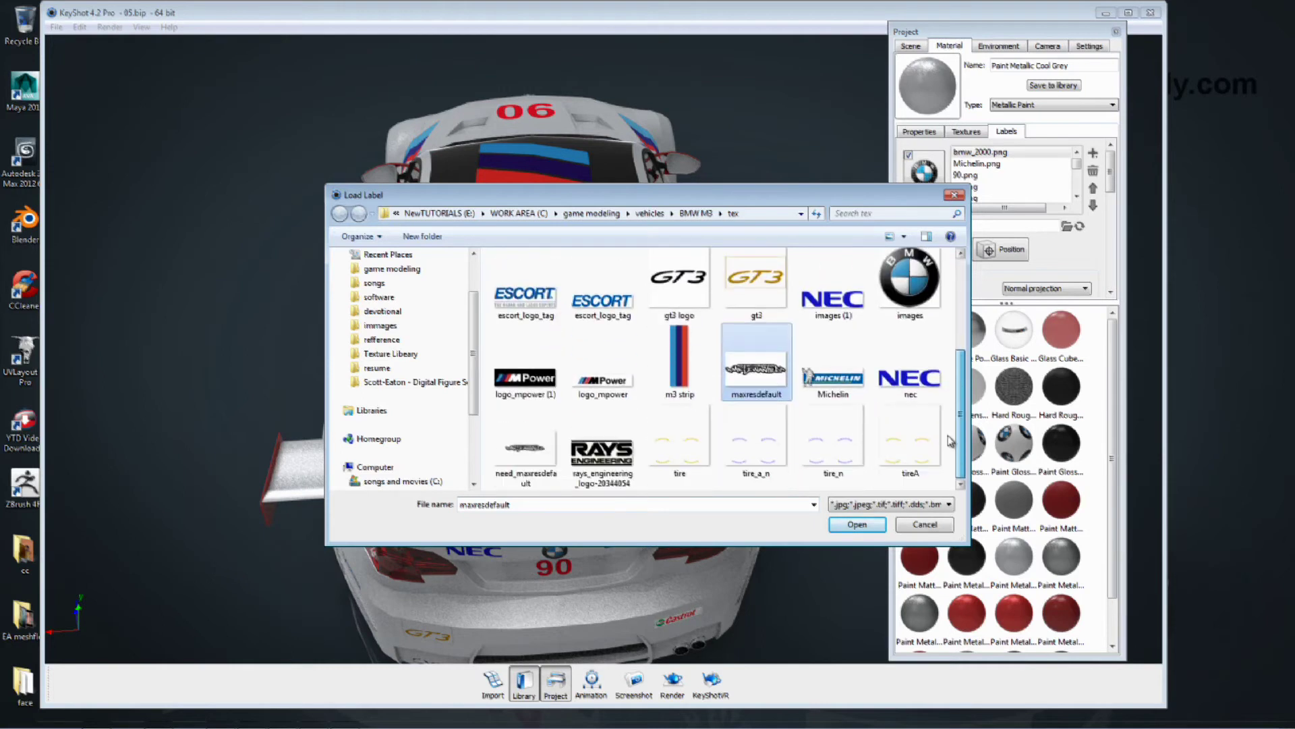
left_click(526, 448)
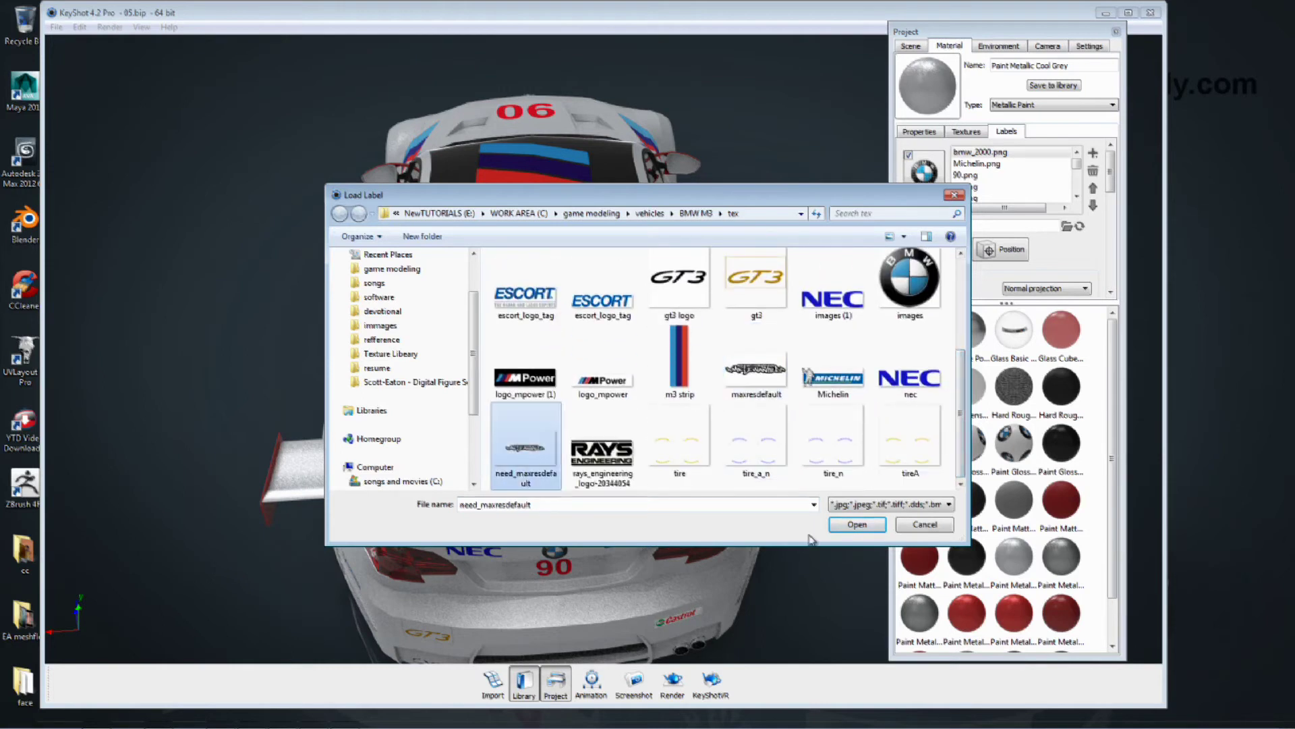
left_click(876, 524)
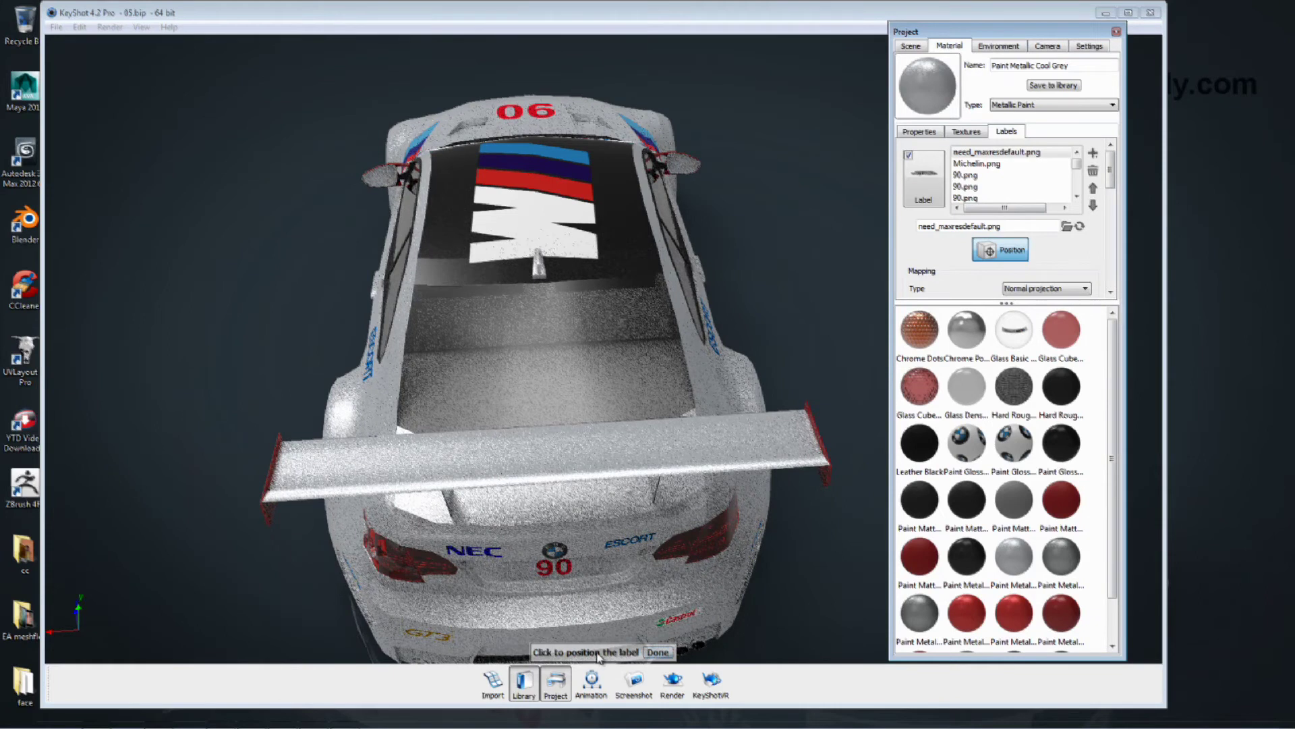
Place the need_maxresdefault label at the middle of the spoiler wing and scale it uniformly to 0.903
left_click(558, 459)
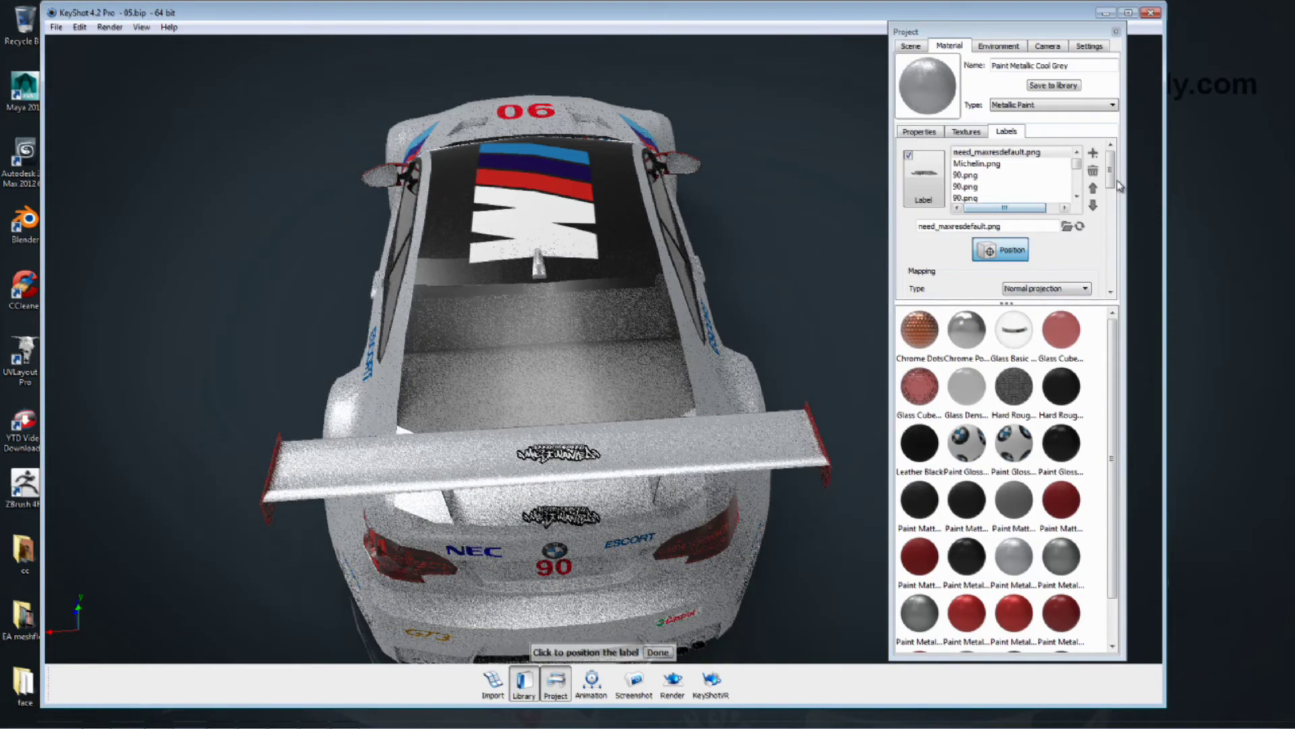
left_click_drag(994, 302, 1012, 502)
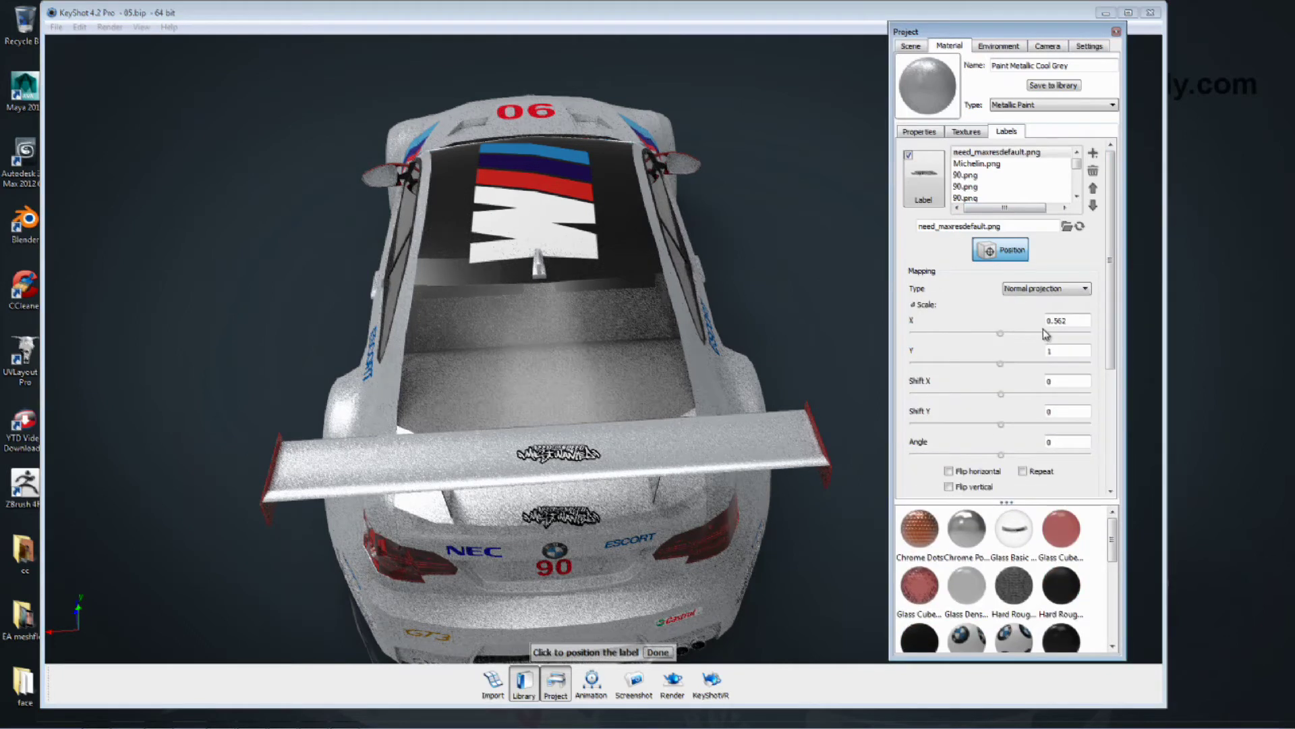
left_click(912, 306)
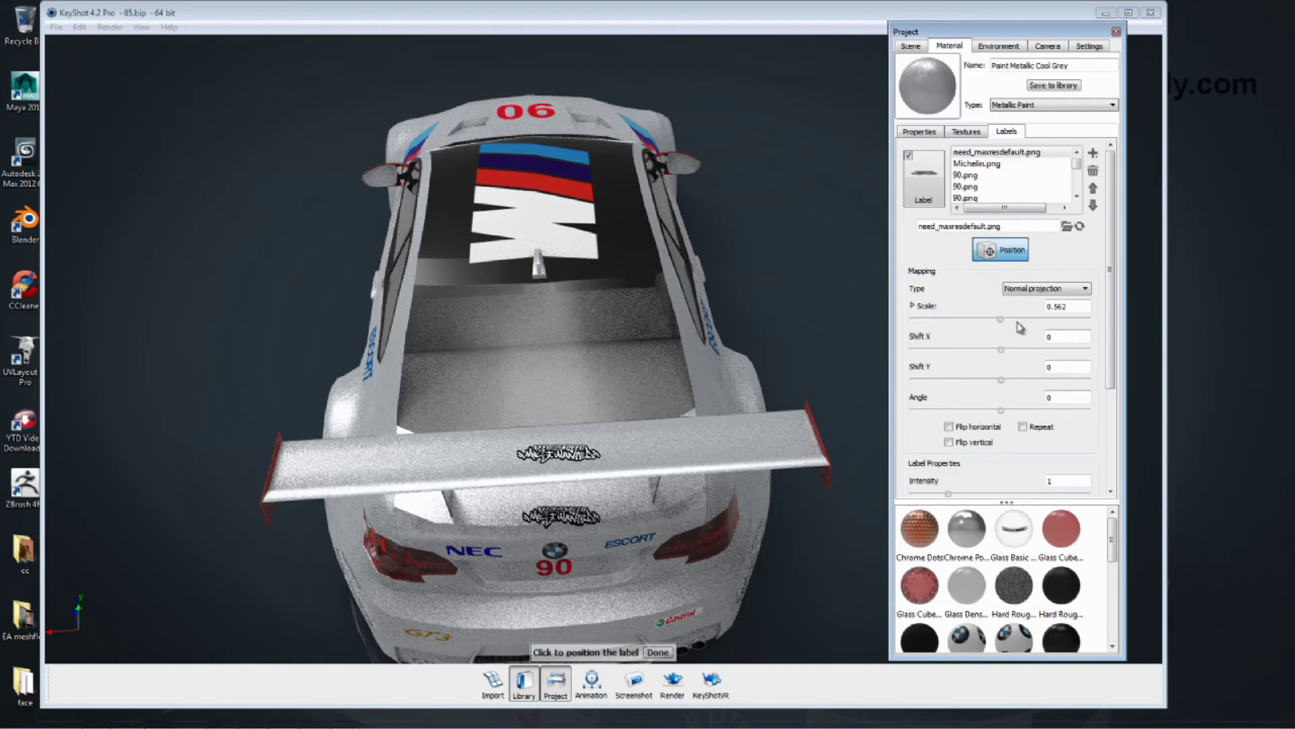
left_click_drag(1007, 327, 1060, 331)
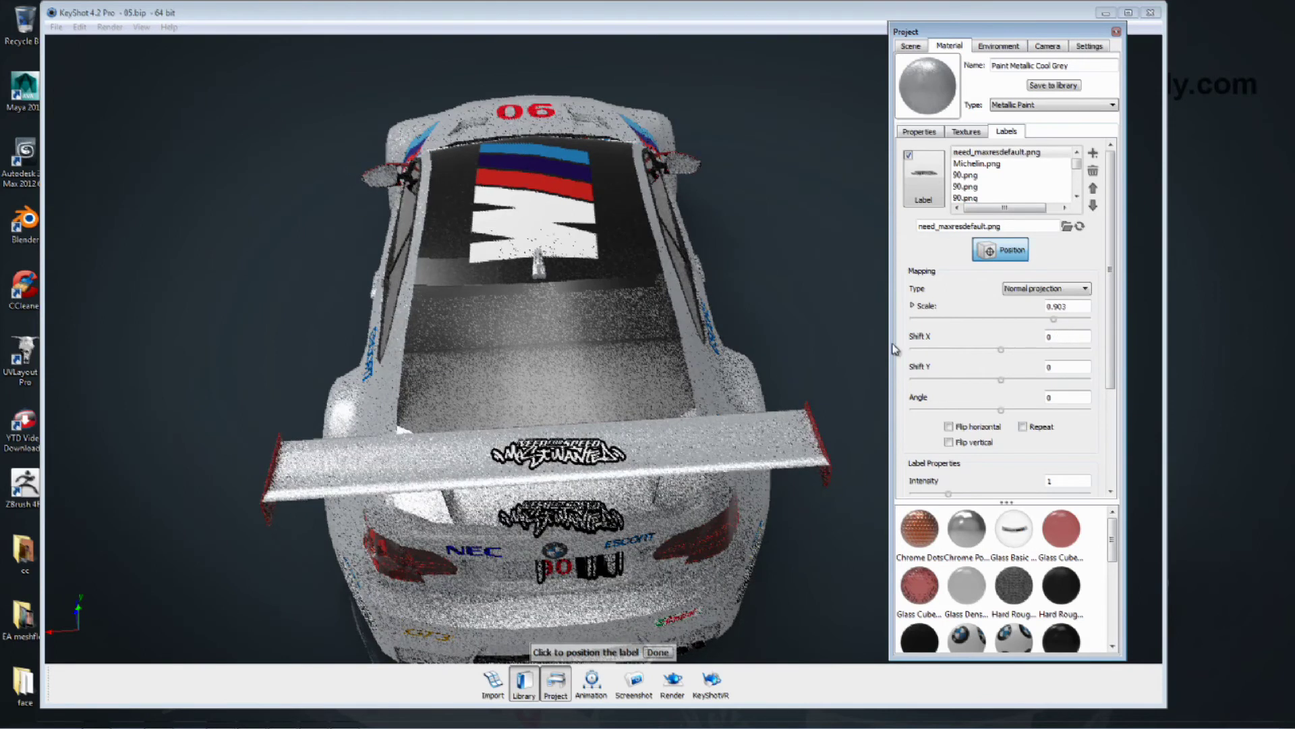
Inspect the need_maxresdefault label on the spoiler and trunk, and delete it from the material
left_click(786, 289)
left_click_drag(827, 269, 602, 373)
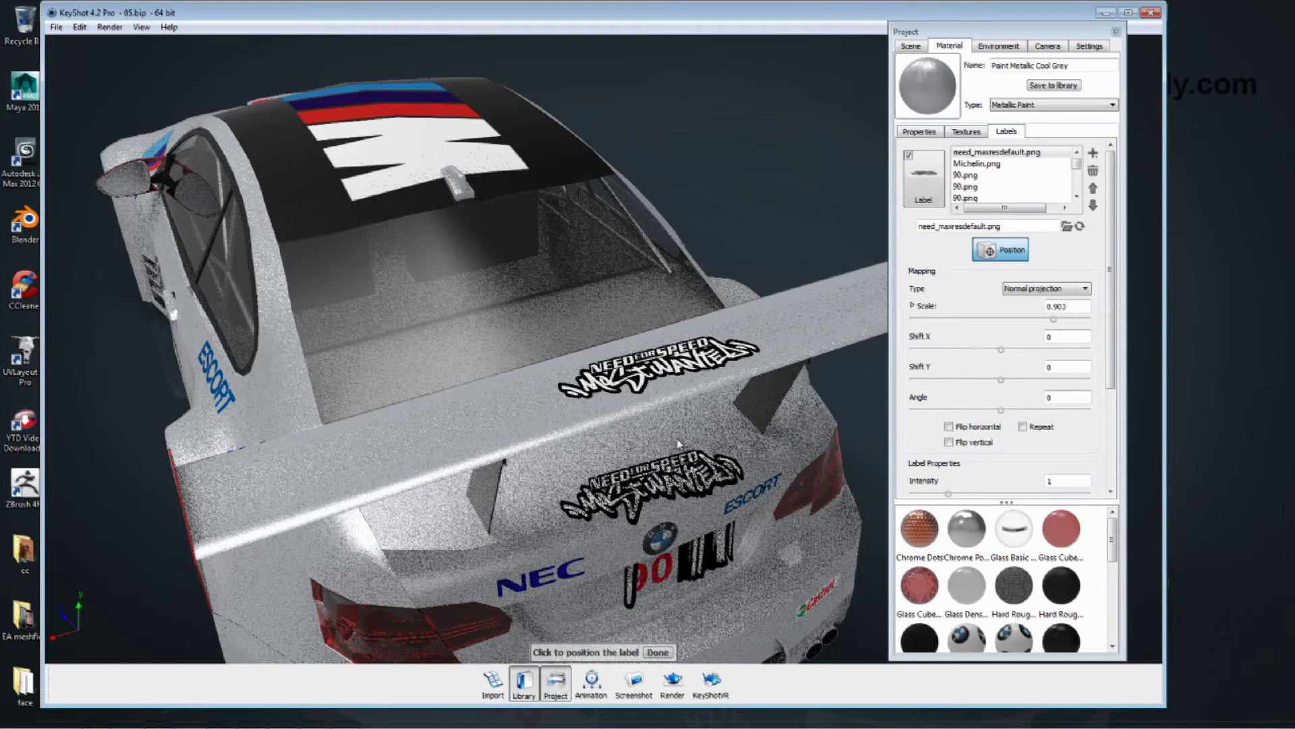
left_click_drag(649, 455, 625, 439)
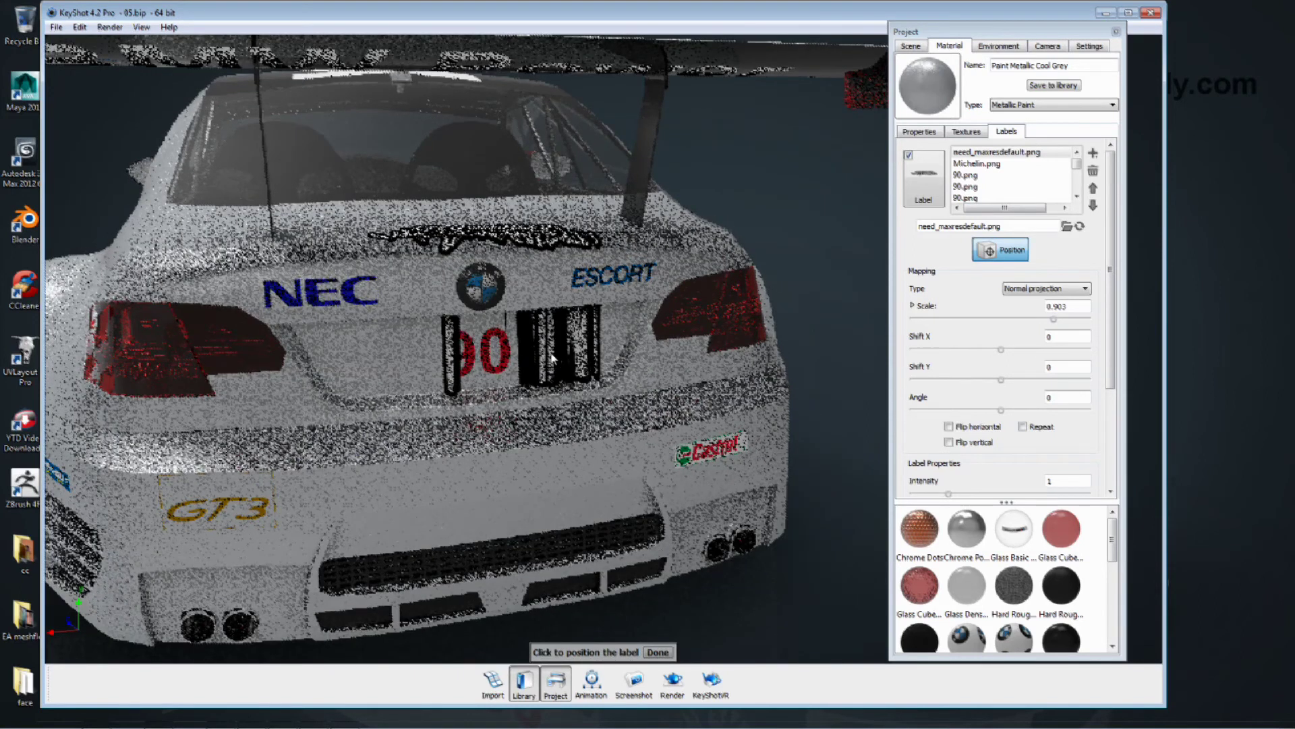
left_click_drag(530, 331, 506, 405)
left_click(1093, 171)
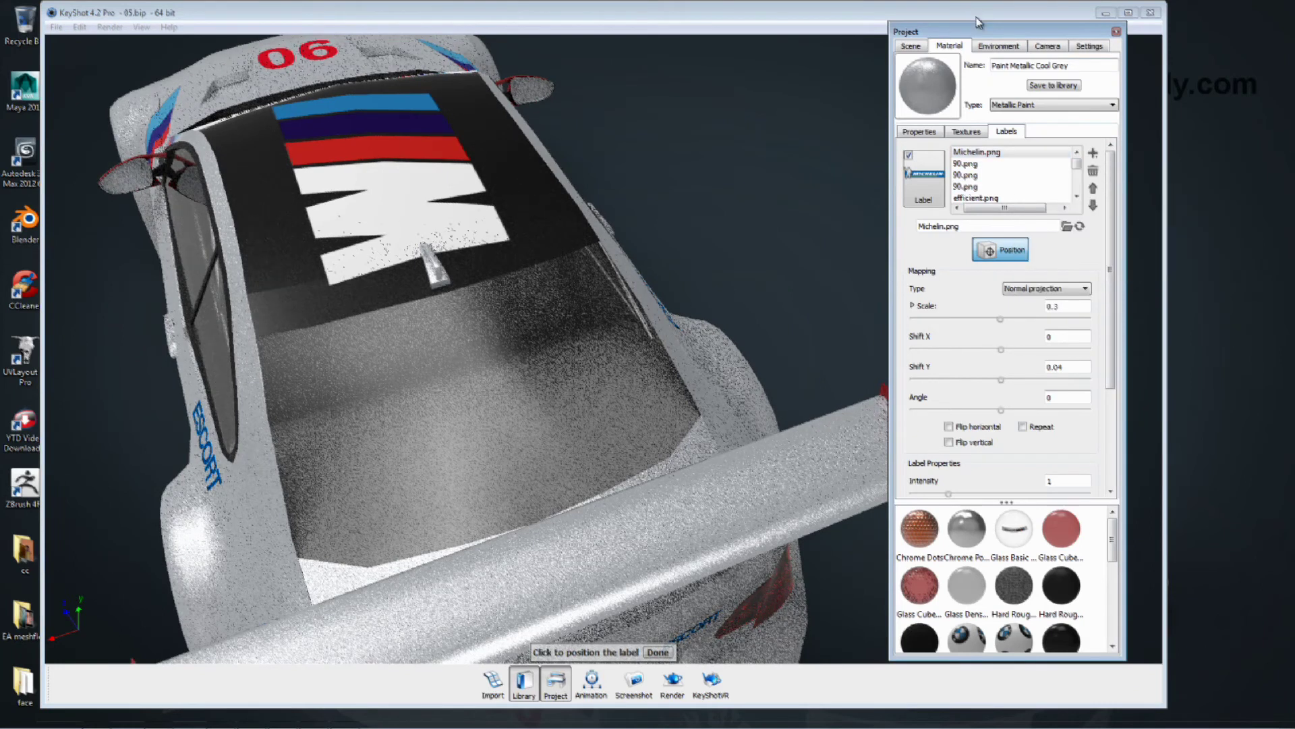
Reselect the rear spoiler wing and open its metallic paint material for editing, keeping the Metallic Paint type
left_click_drag(971, 34, 838, 21)
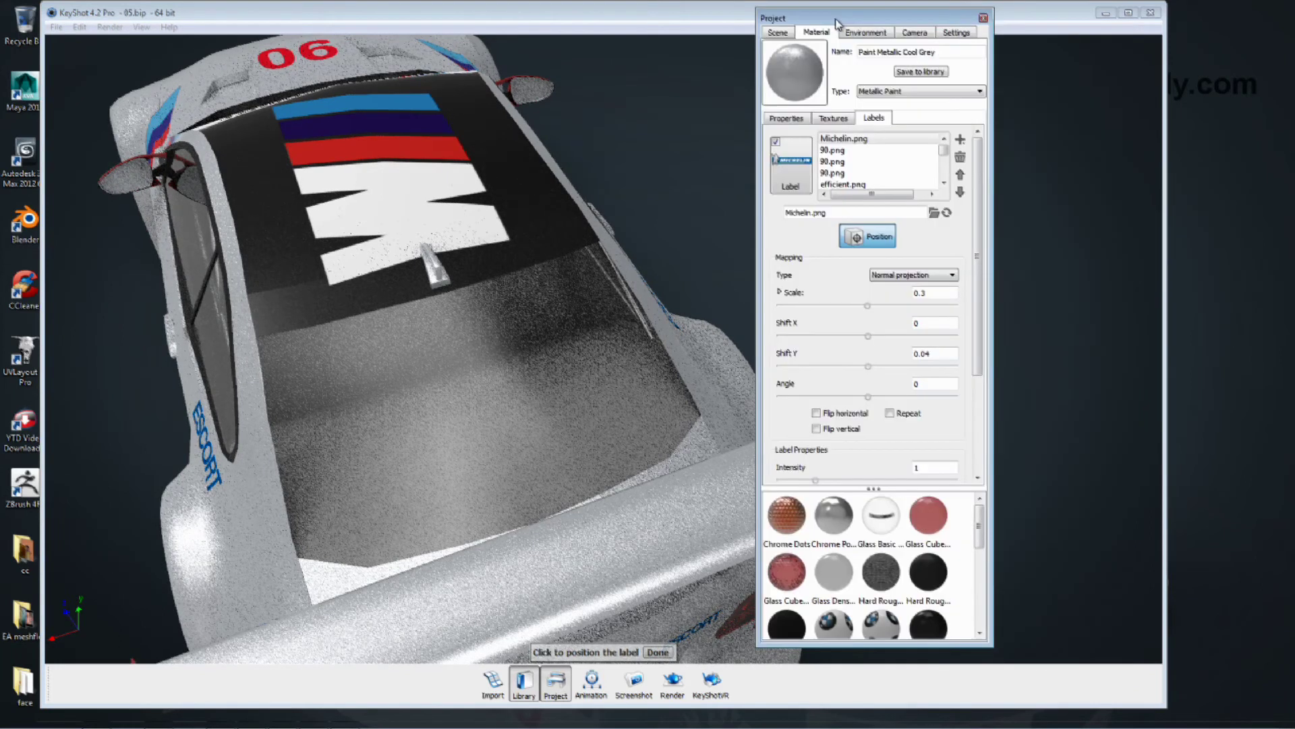
left_click(782, 34)
left_click(892, 354)
left_click(706, 525)
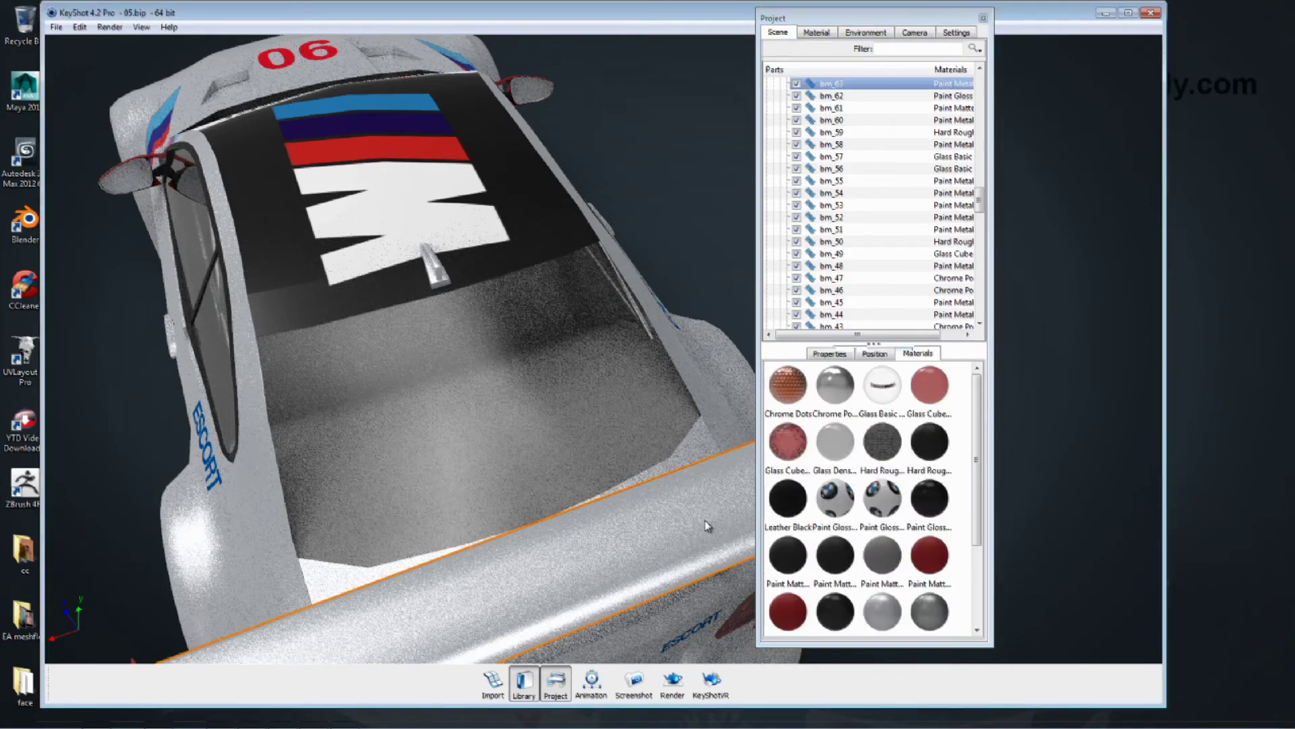
left_click(839, 355)
left_click(818, 424)
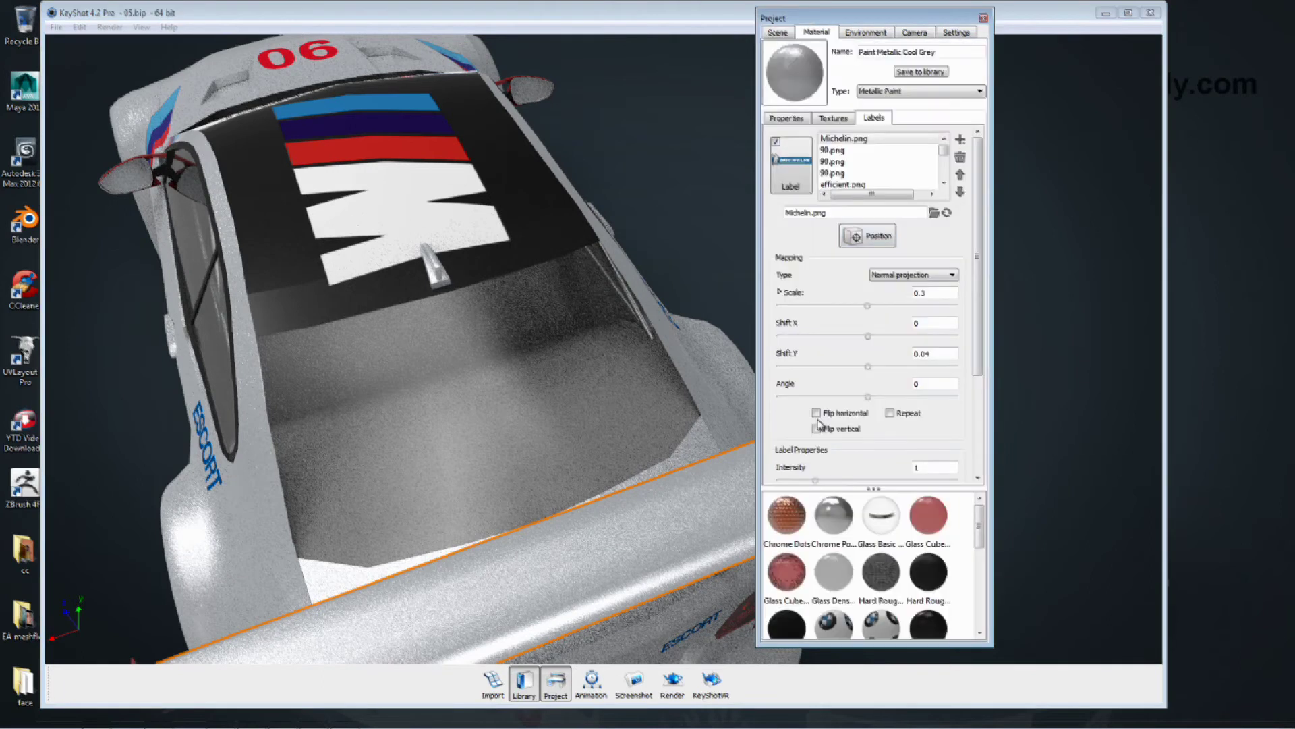
left_click(955, 91)
left_click(911, 103)
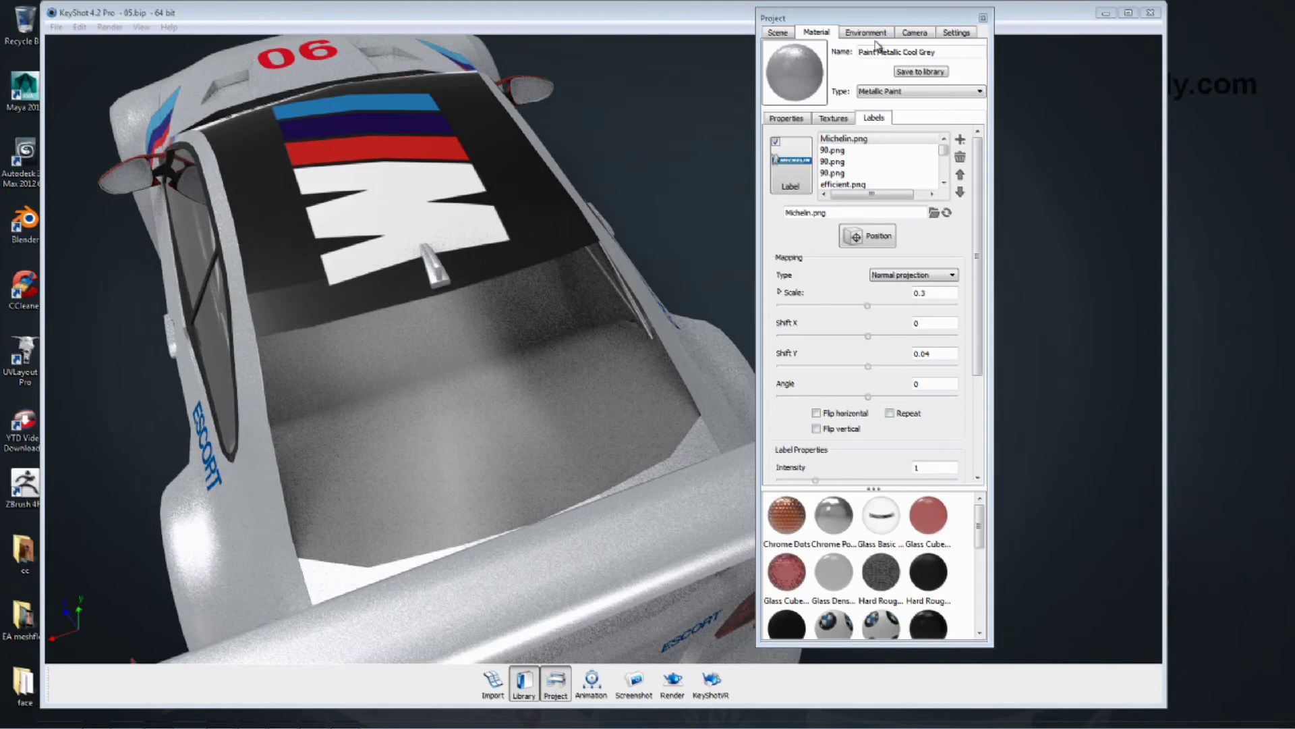
Browse the material library's metallic paints and pick Paint Metallic White for the spoiler
left_click_drag(995, 13, 998, 20)
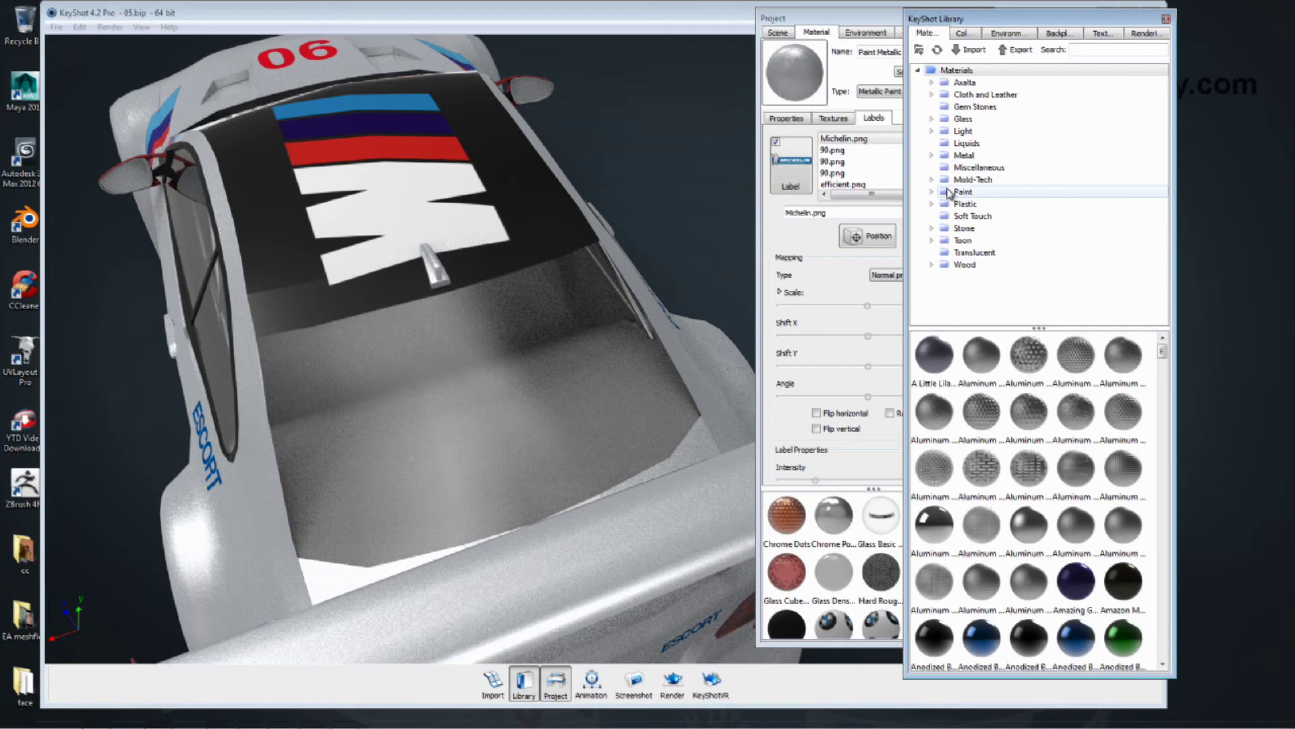
left_click(932, 156)
left_click(932, 156)
left_click(931, 192)
left_click(972, 228)
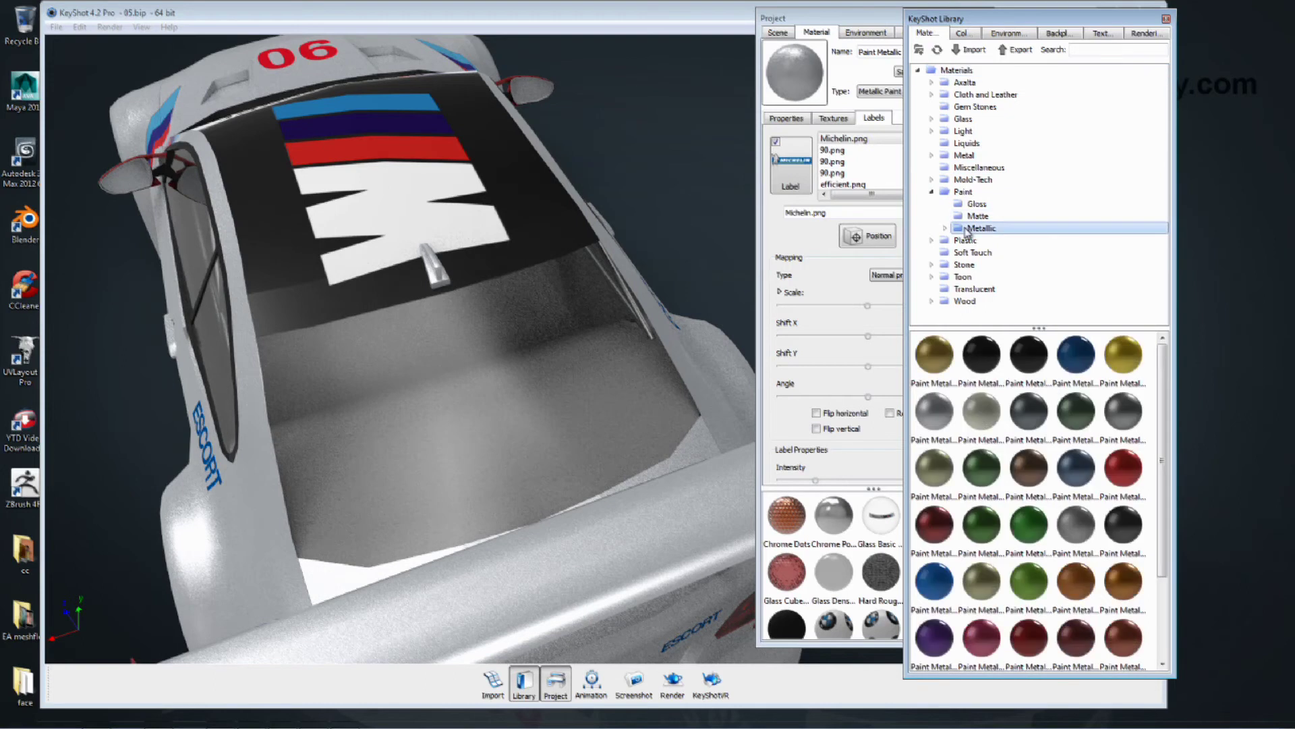
scroll(1027, 474, "down", 2)
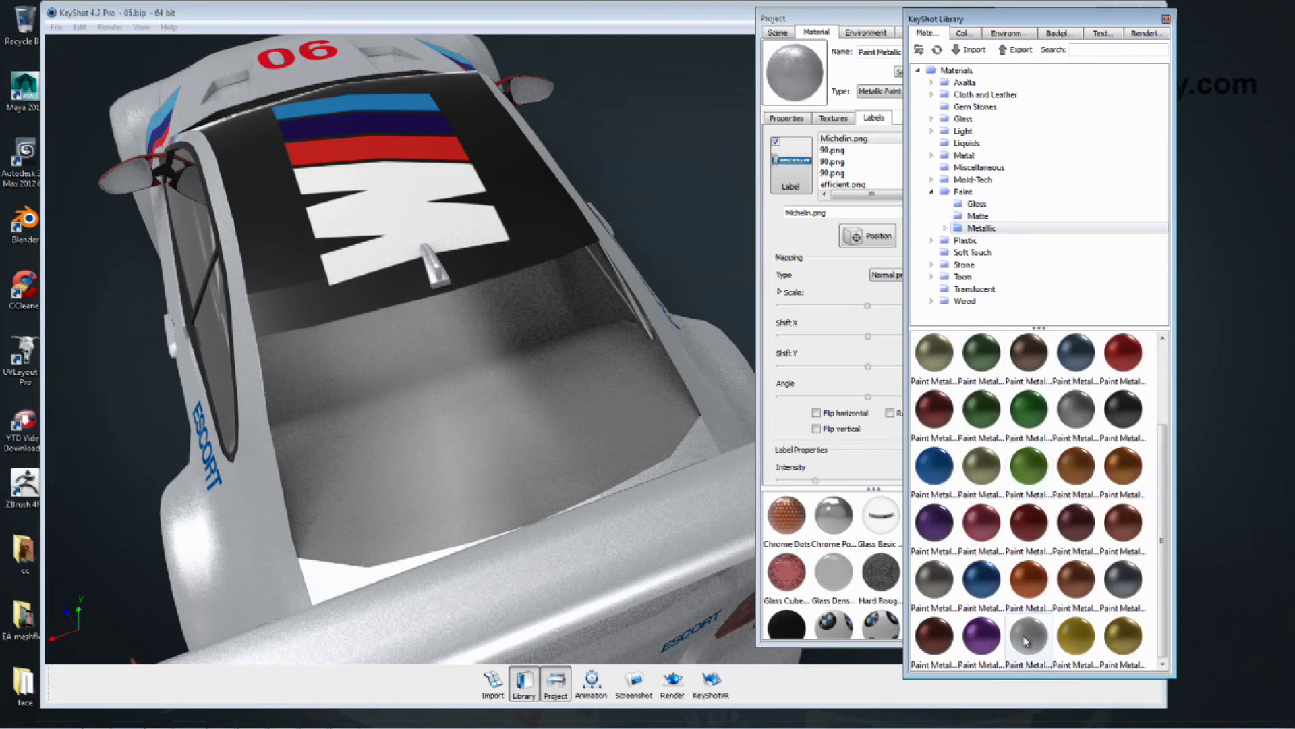
mouse_move(1027, 641)
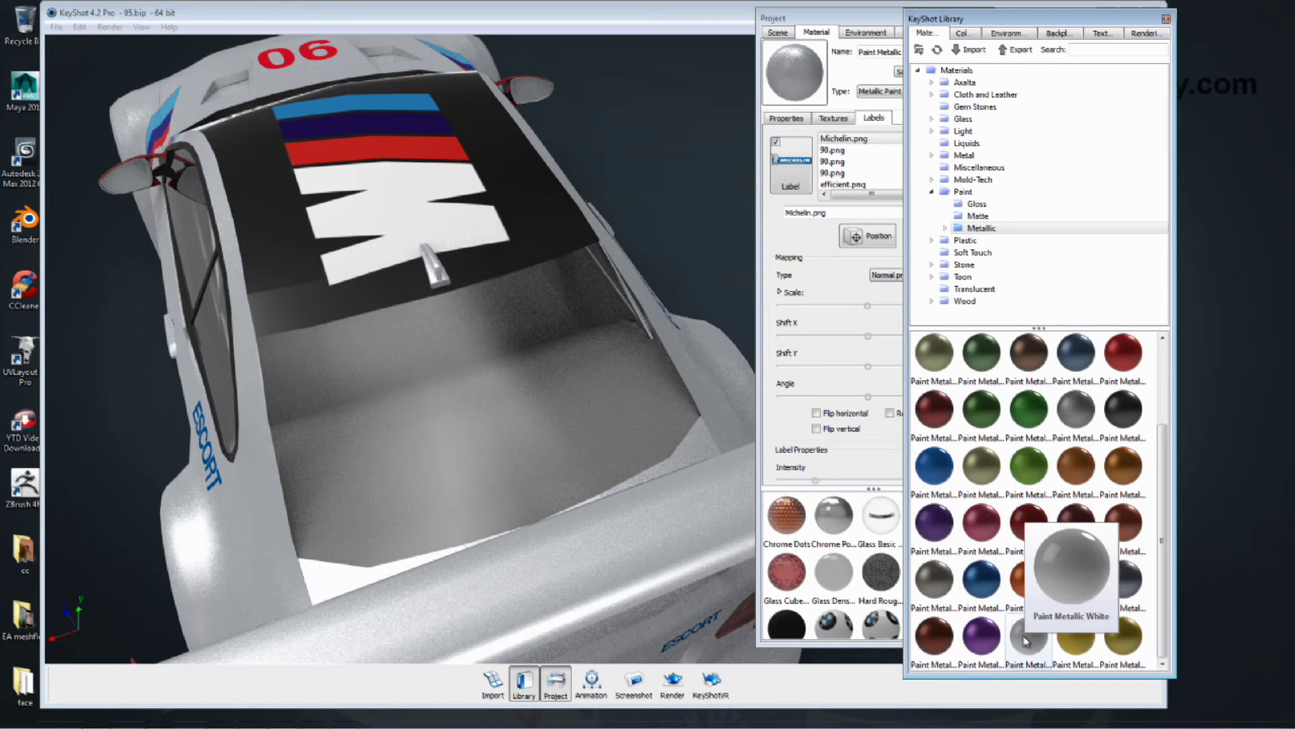
mouse_move(1027, 641)
left_mouse_down()
mouse_move(998, 654)
mouse_move(706, 537)
mouse_move(840, 558)
mouse_move(1031, 645)
left_mouse_up()
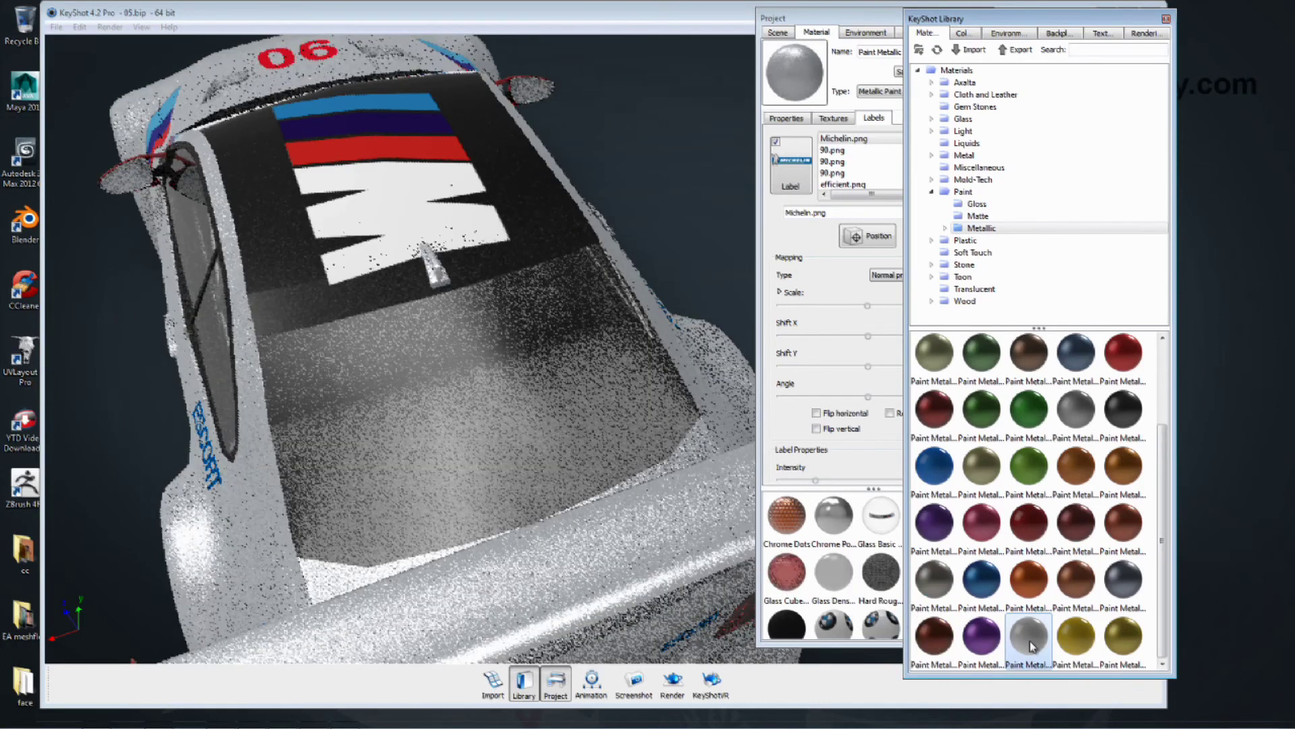
Select the rear spoiler wing part in the scene and assign Paint Metallic White to it
left_click(663, 520)
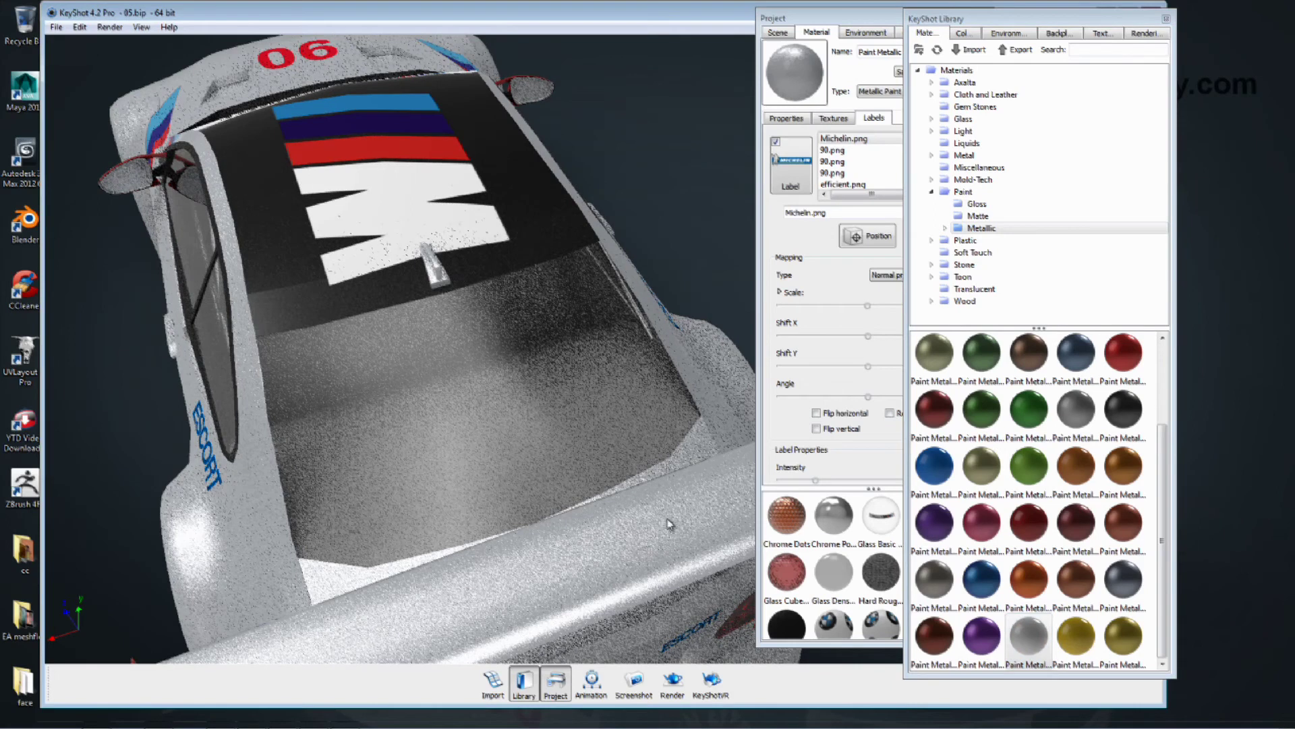
left_click(777, 32)
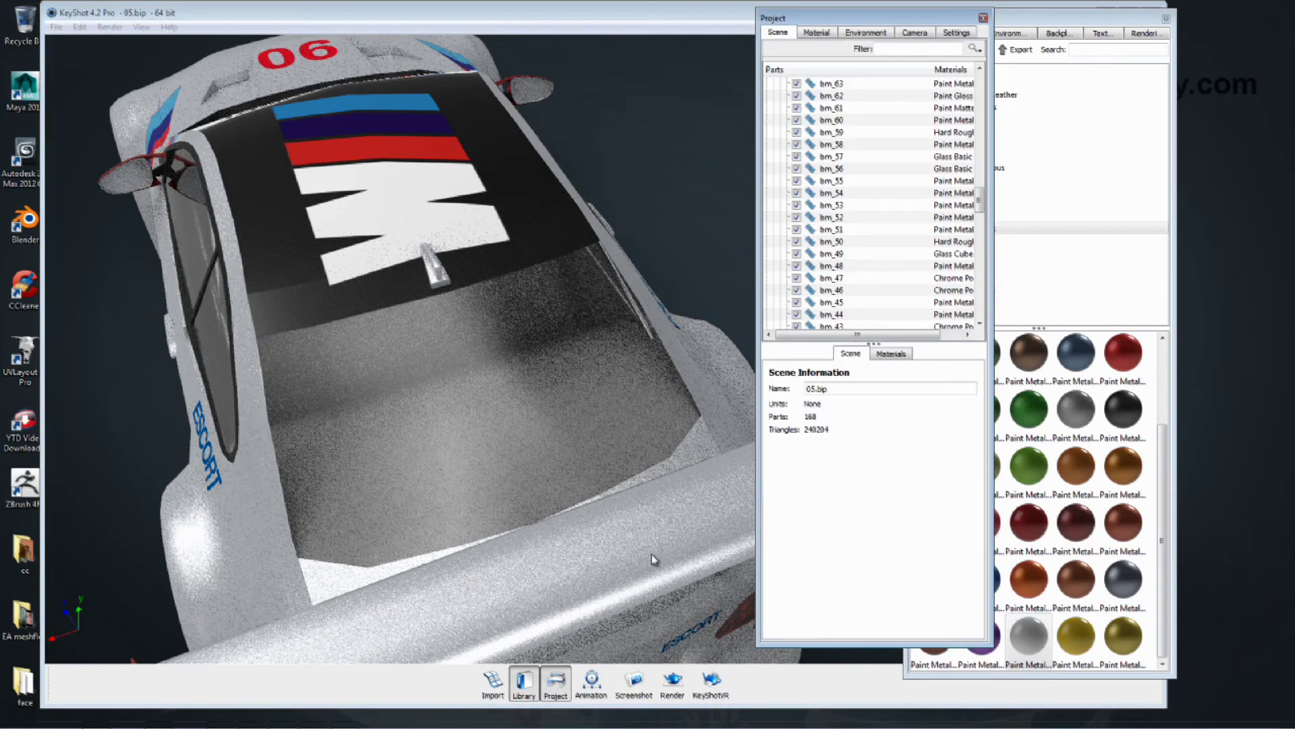
left_click(638, 563)
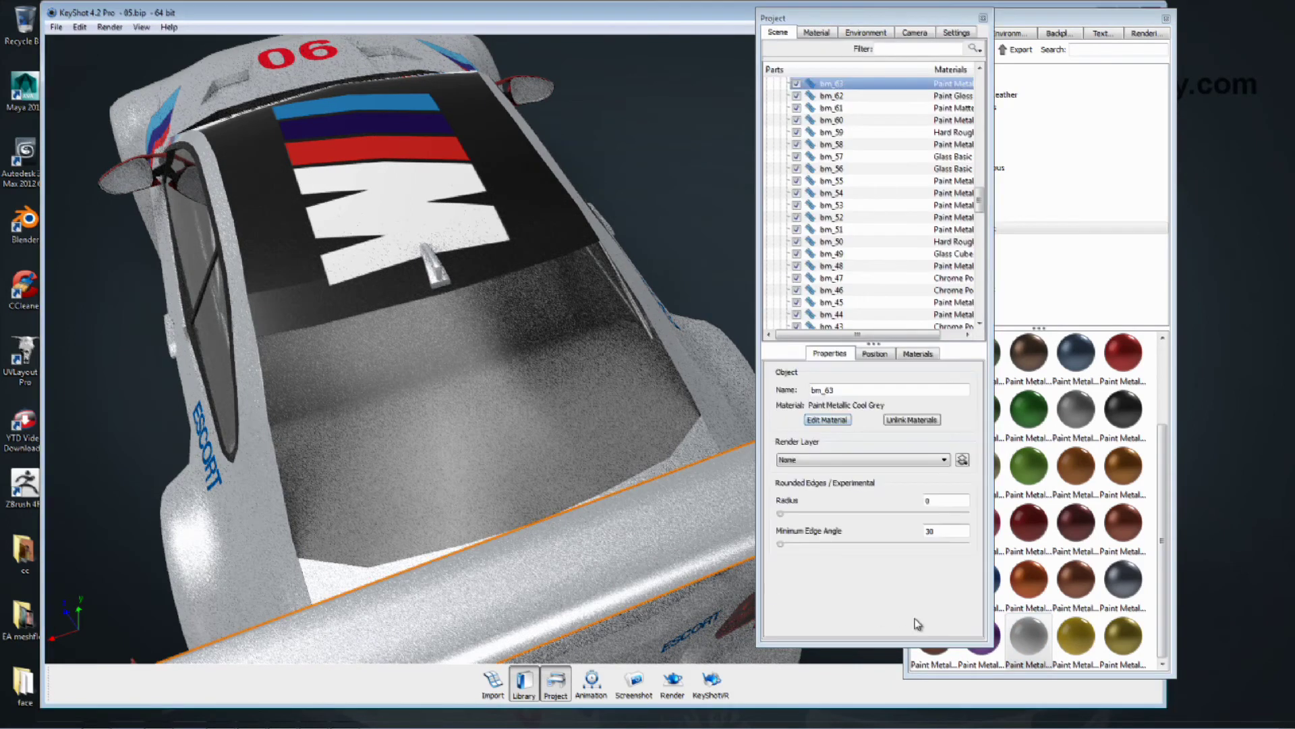
left_click_drag(1030, 651, 842, 157)
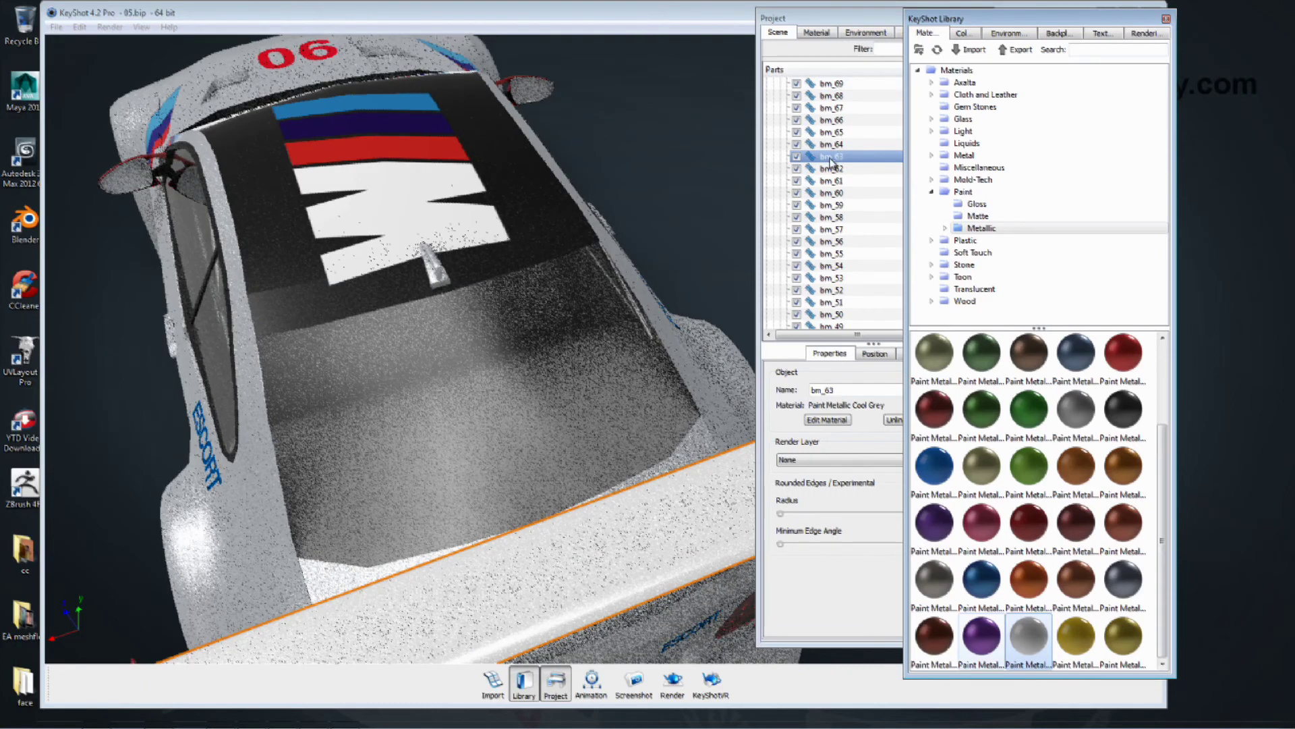
Edit the spoiler's Paint Metallic White material and add the need_maxresdefault image from the tex folder as a label
left_click(835, 425)
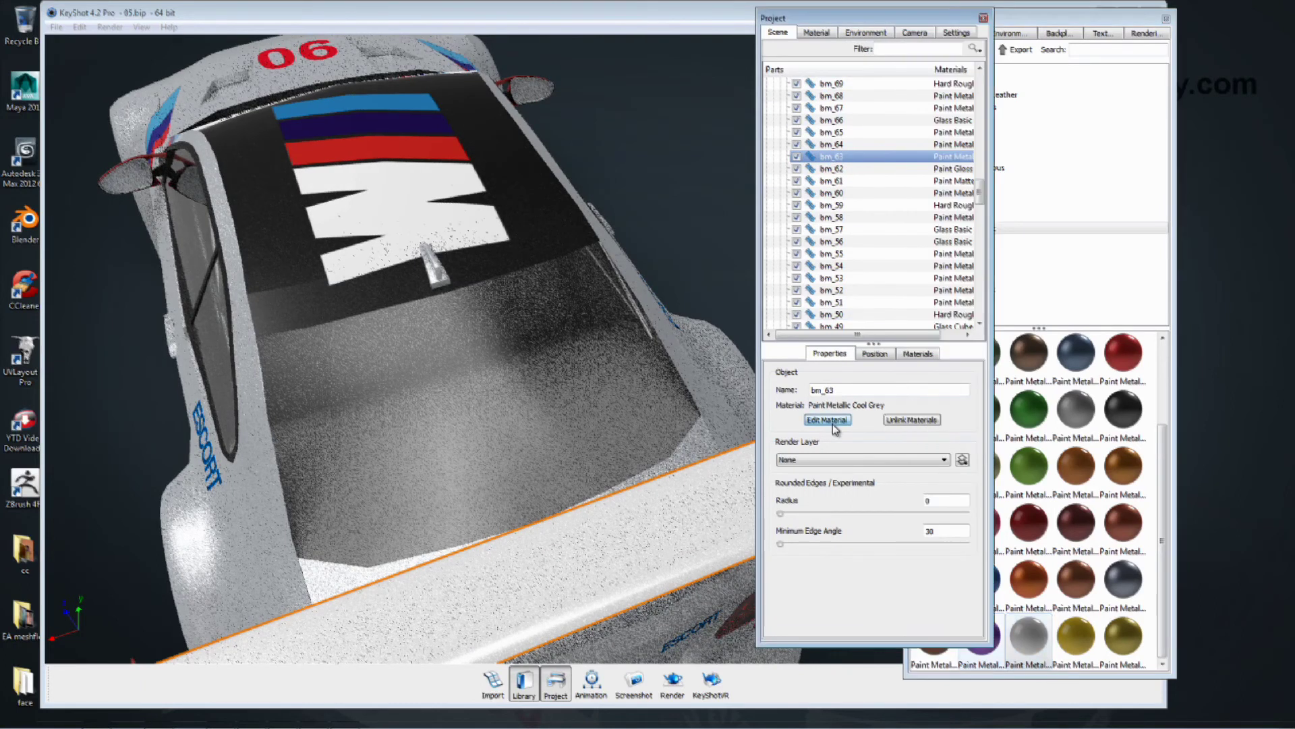
left_click(828, 419)
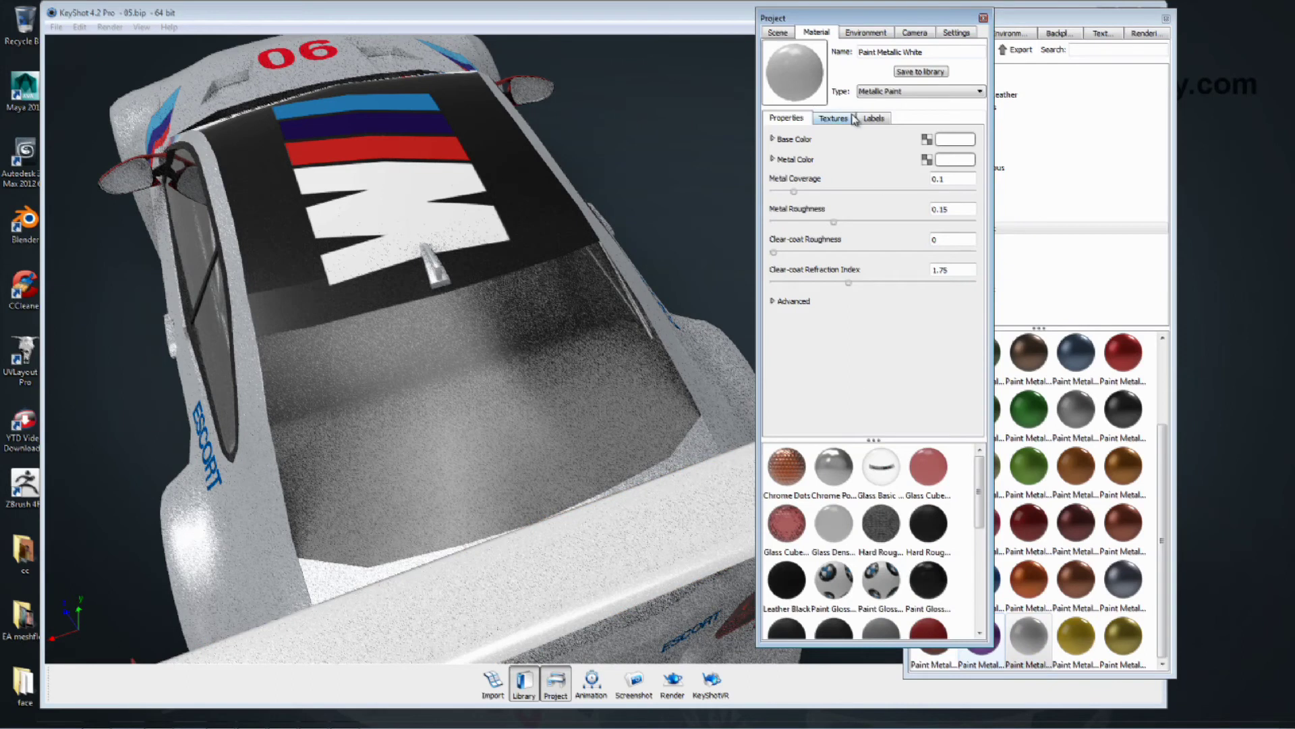
left_click(874, 119)
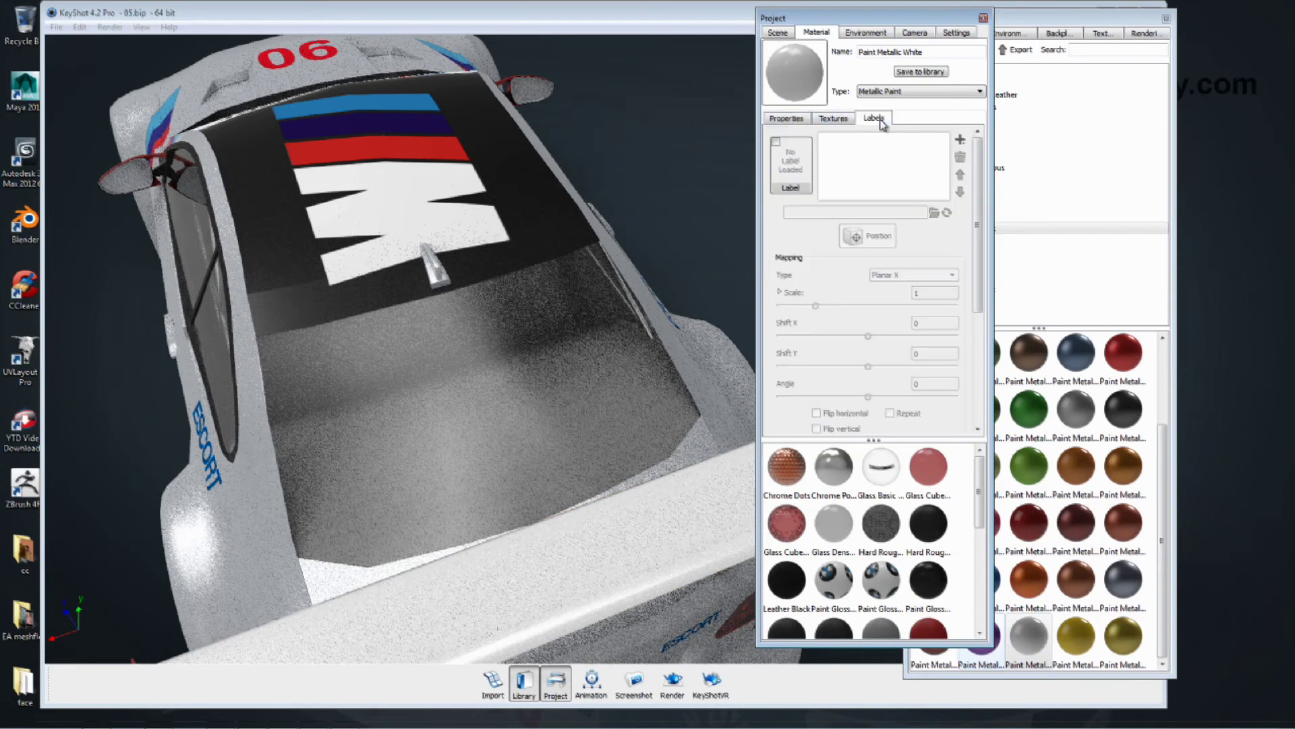
left_click(960, 140)
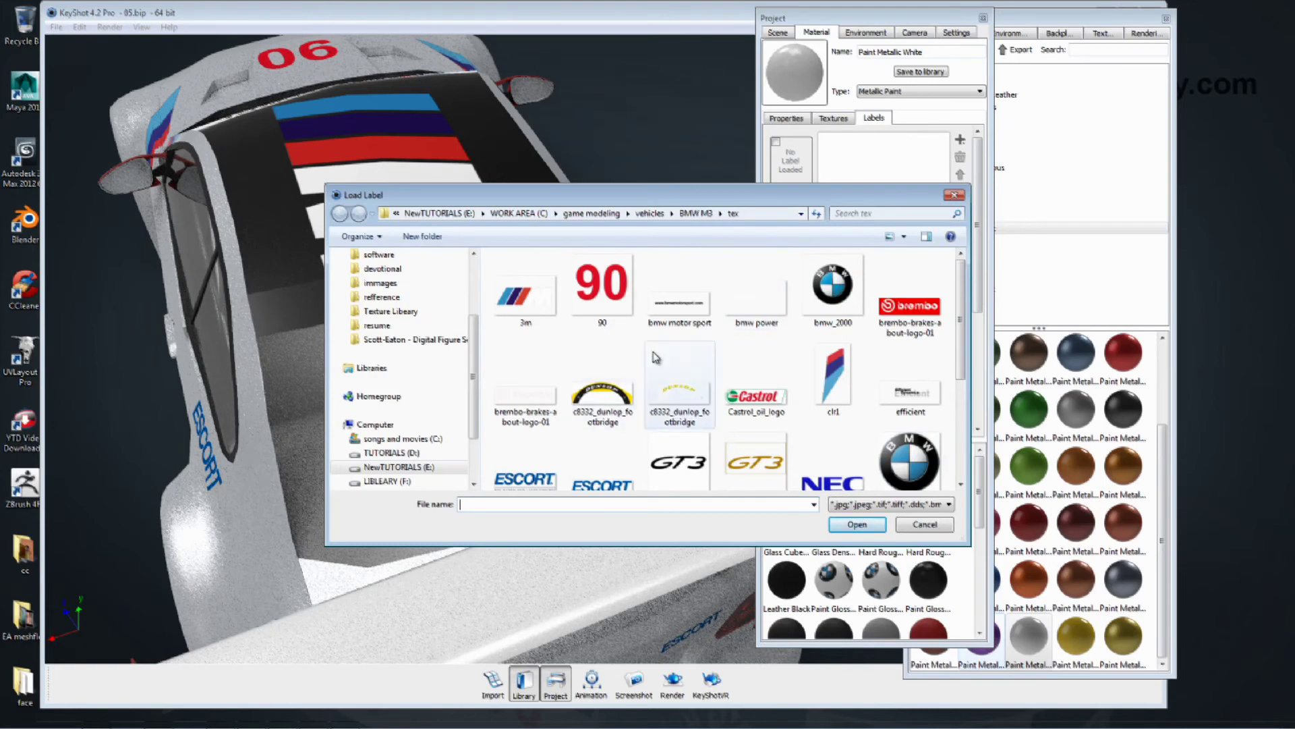
left_click(604, 401)
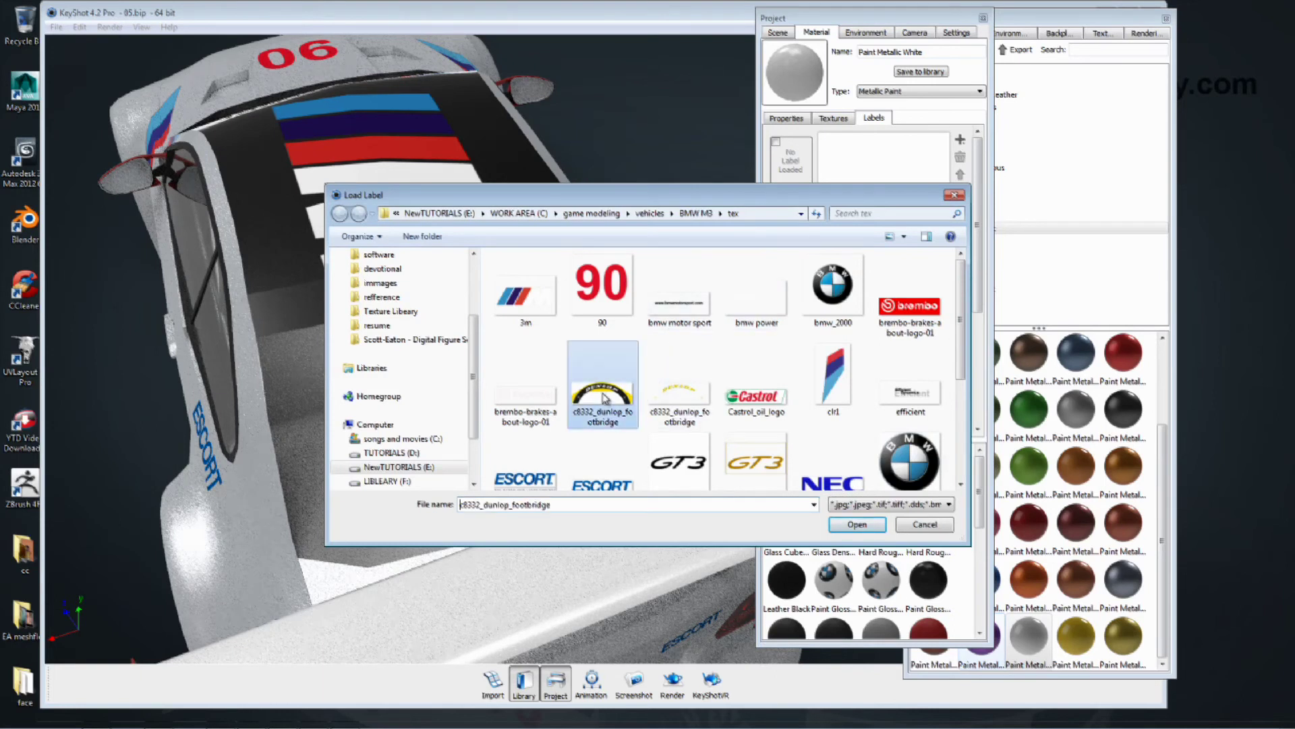
scroll(603, 404, "down", 3)
left_click(538, 461)
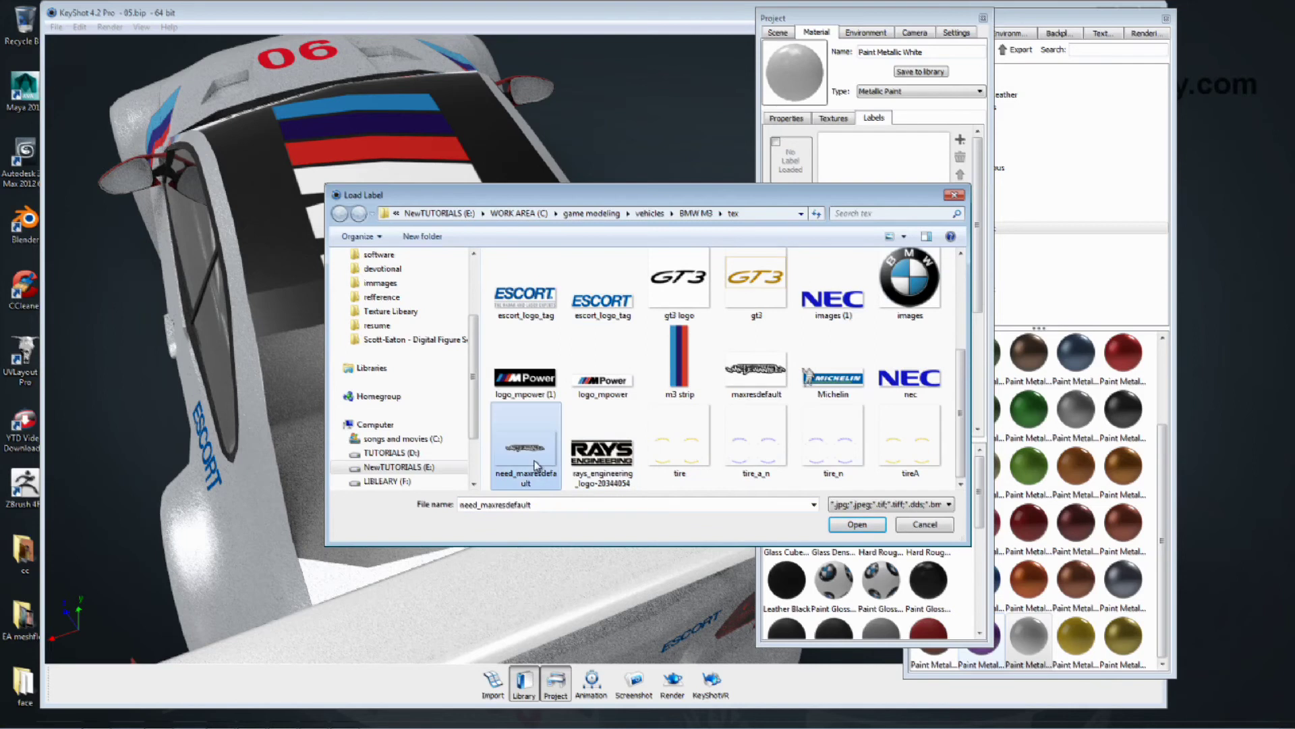
left_click(863, 527)
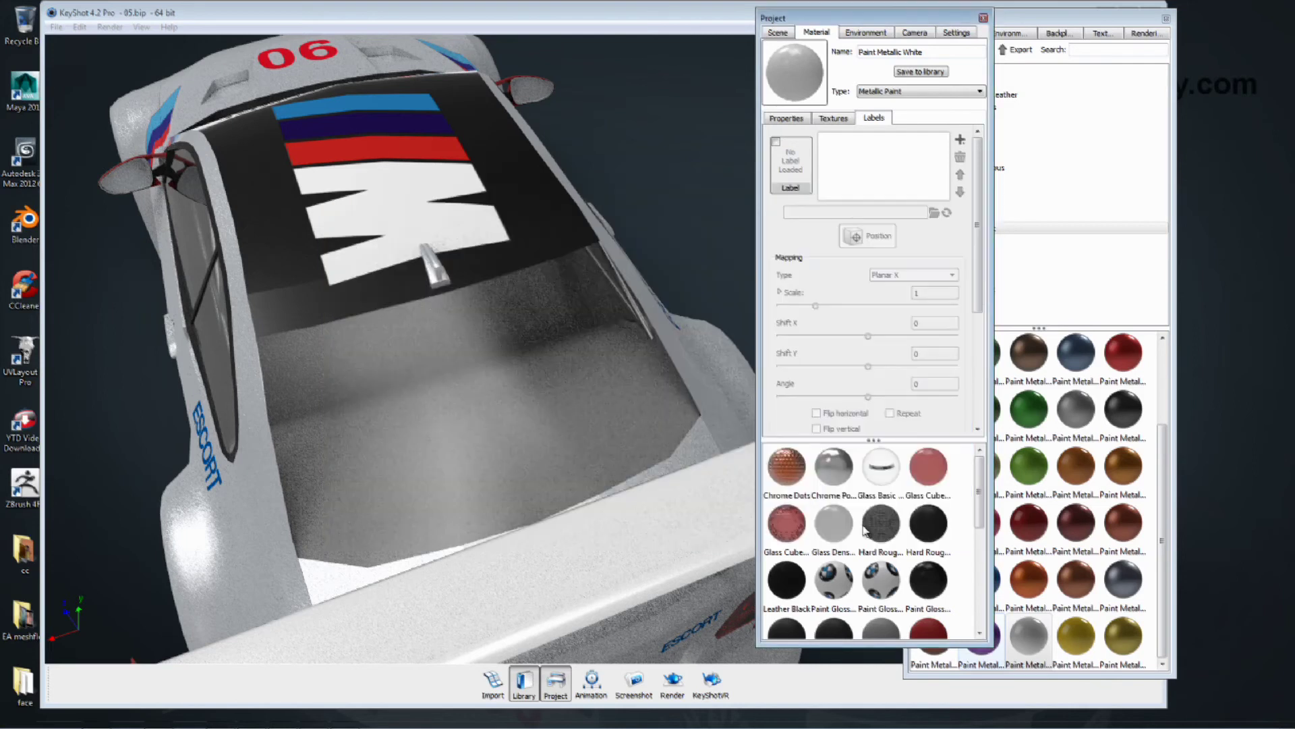
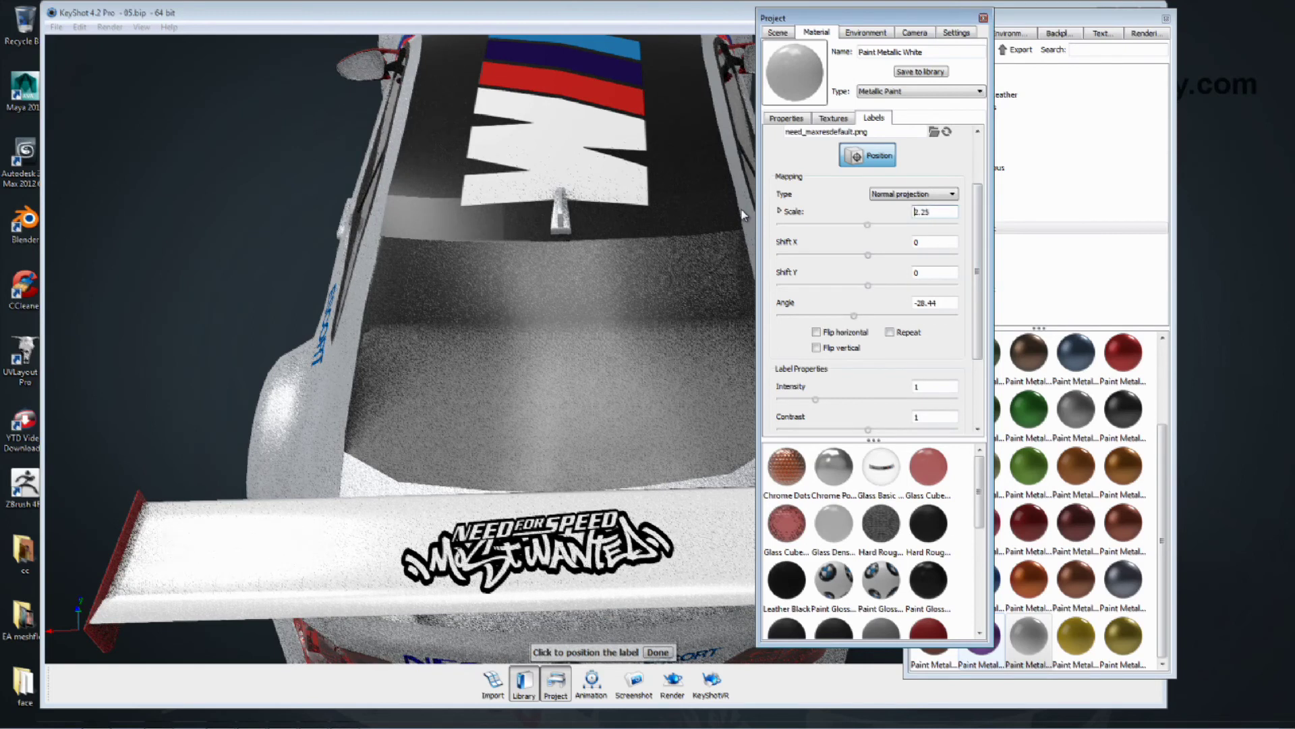
Set the scale of the need_maxresdefault label on the spoiler to 1.8
key("Return")
key("ctrl+a")
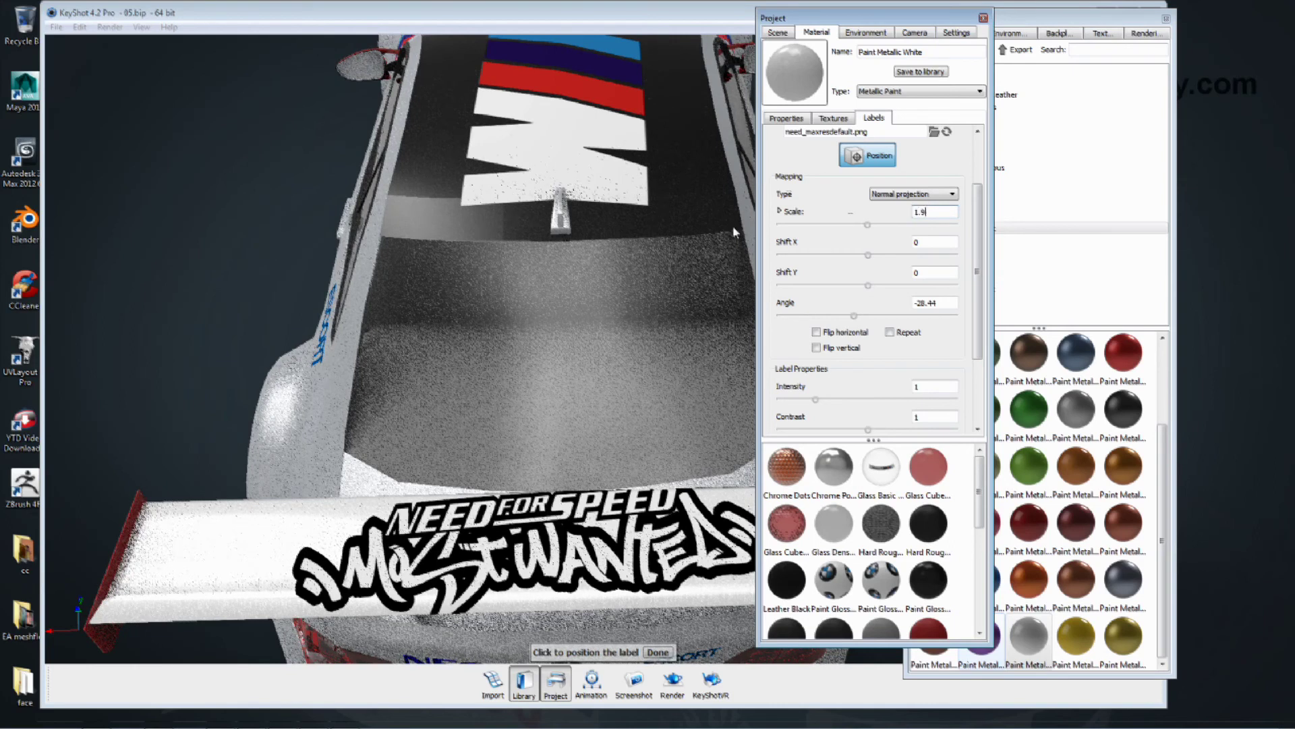
key("Return")
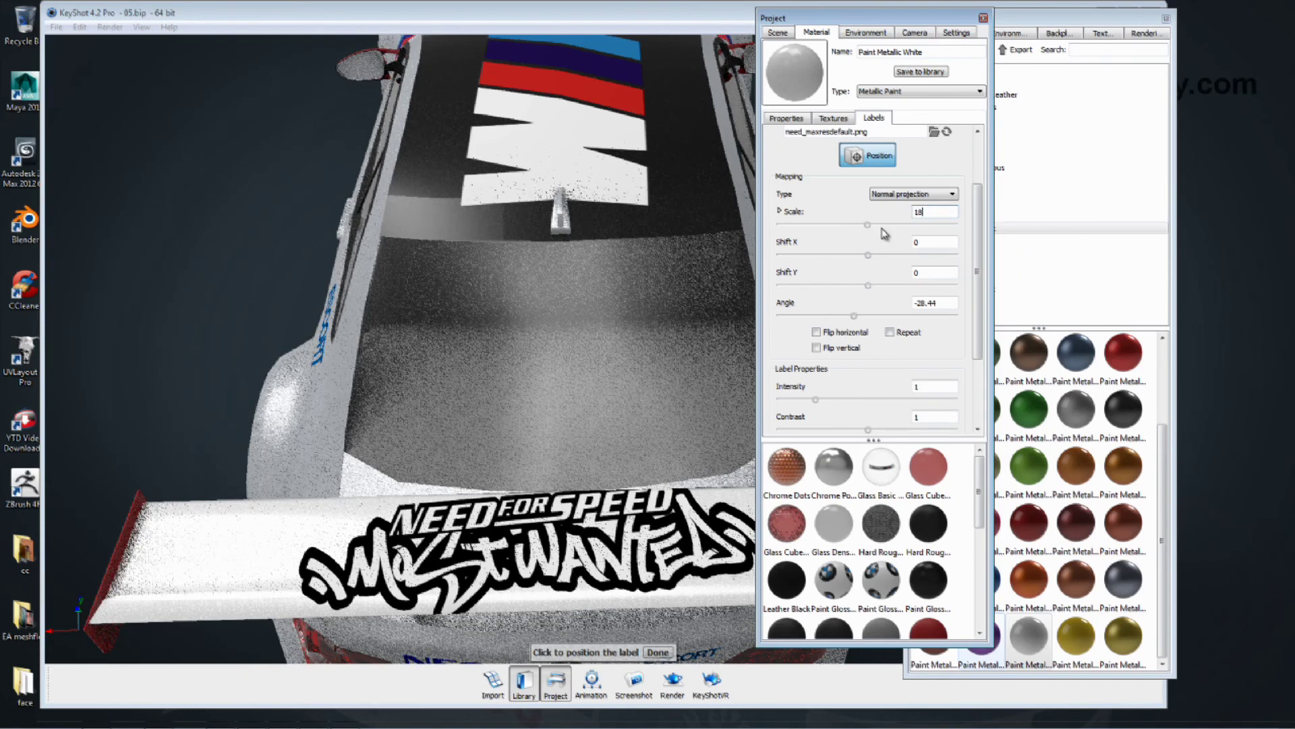
type("18")
key("Return")
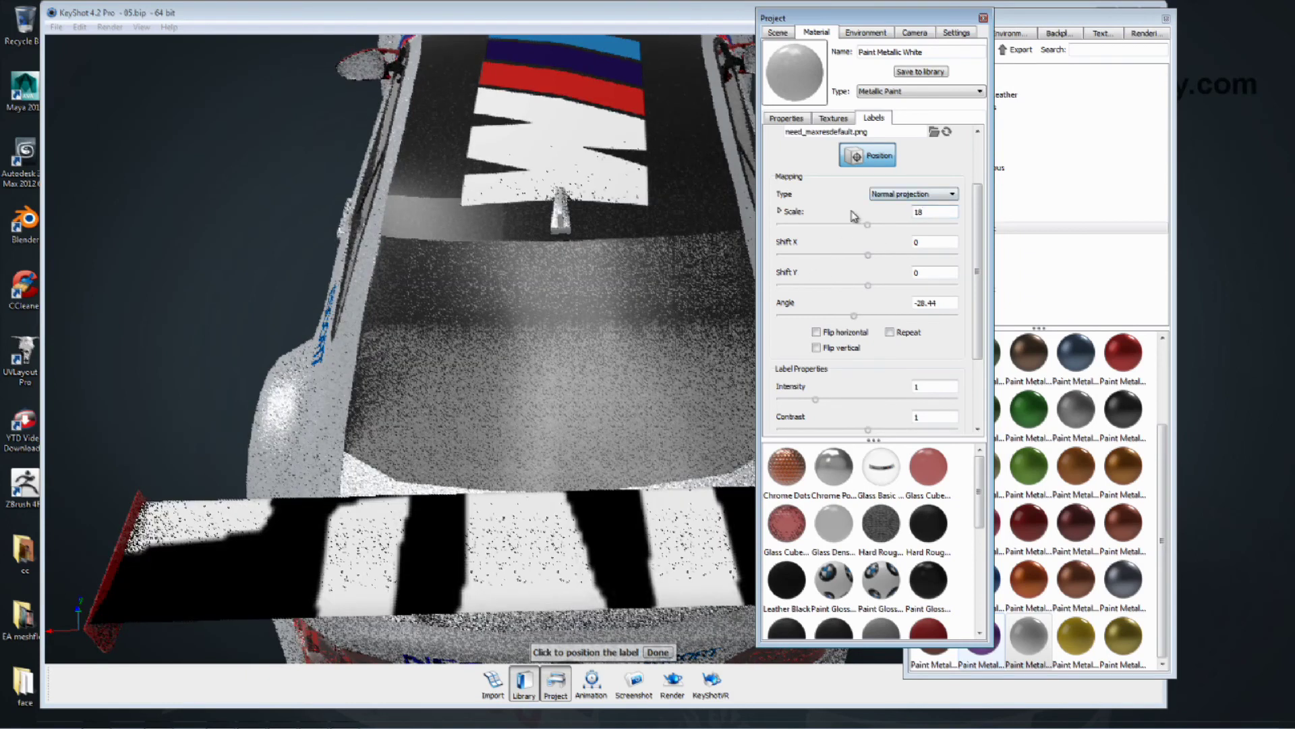
type("1.")
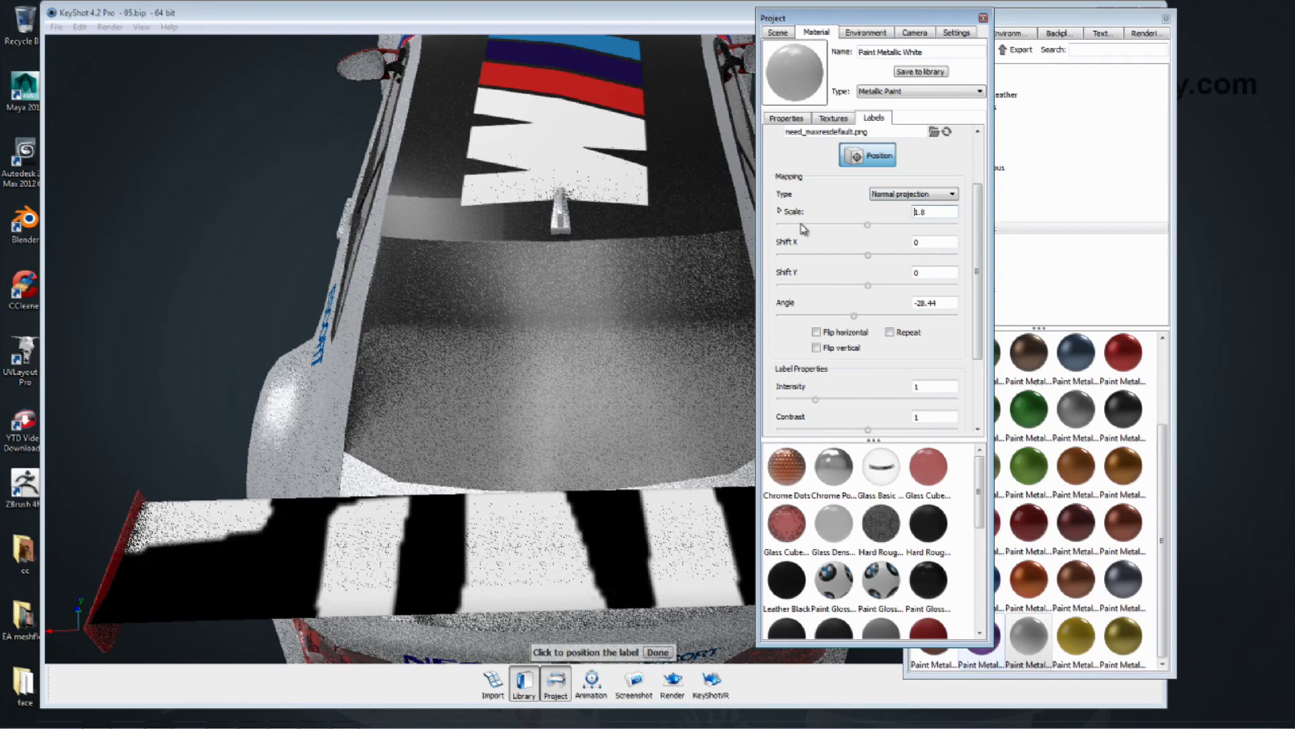
key("Return")
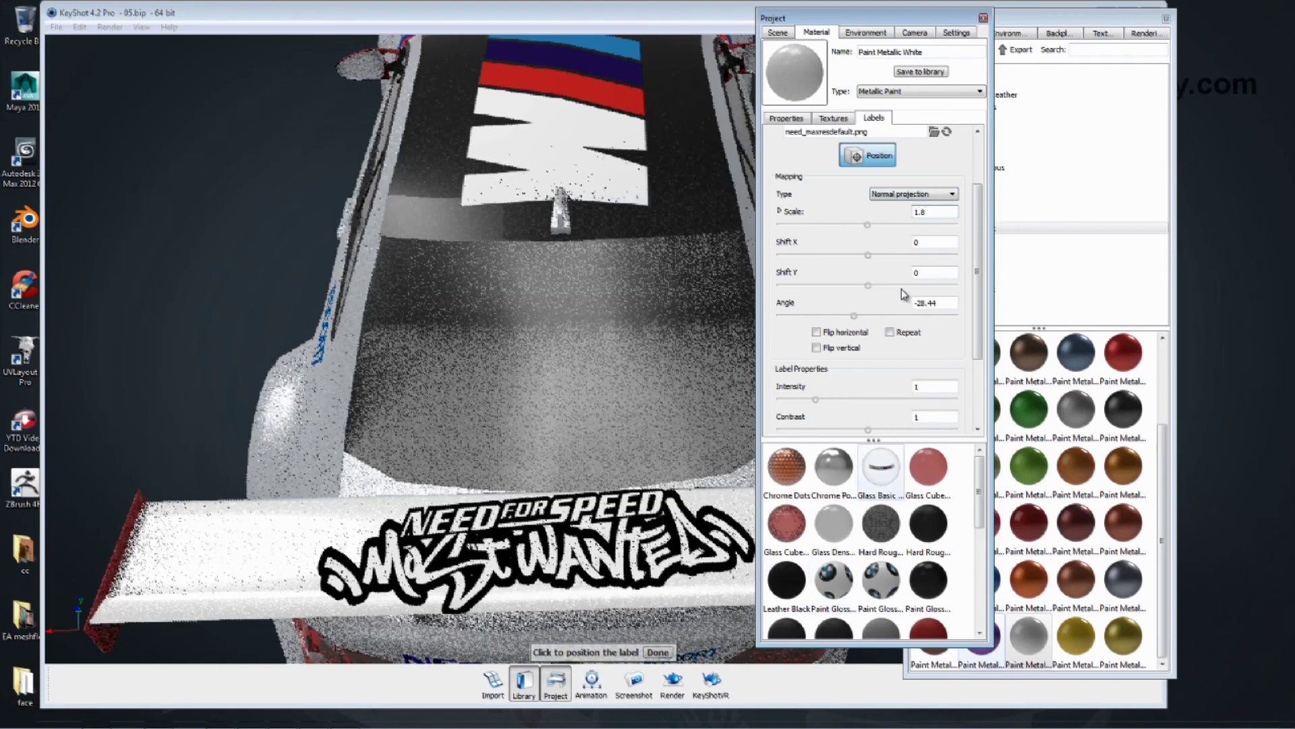
Adjust the label's angle to about -25 degrees, finish positioning it, and check it on the spoiler from several sides
scroll(857, 432, "down", 3)
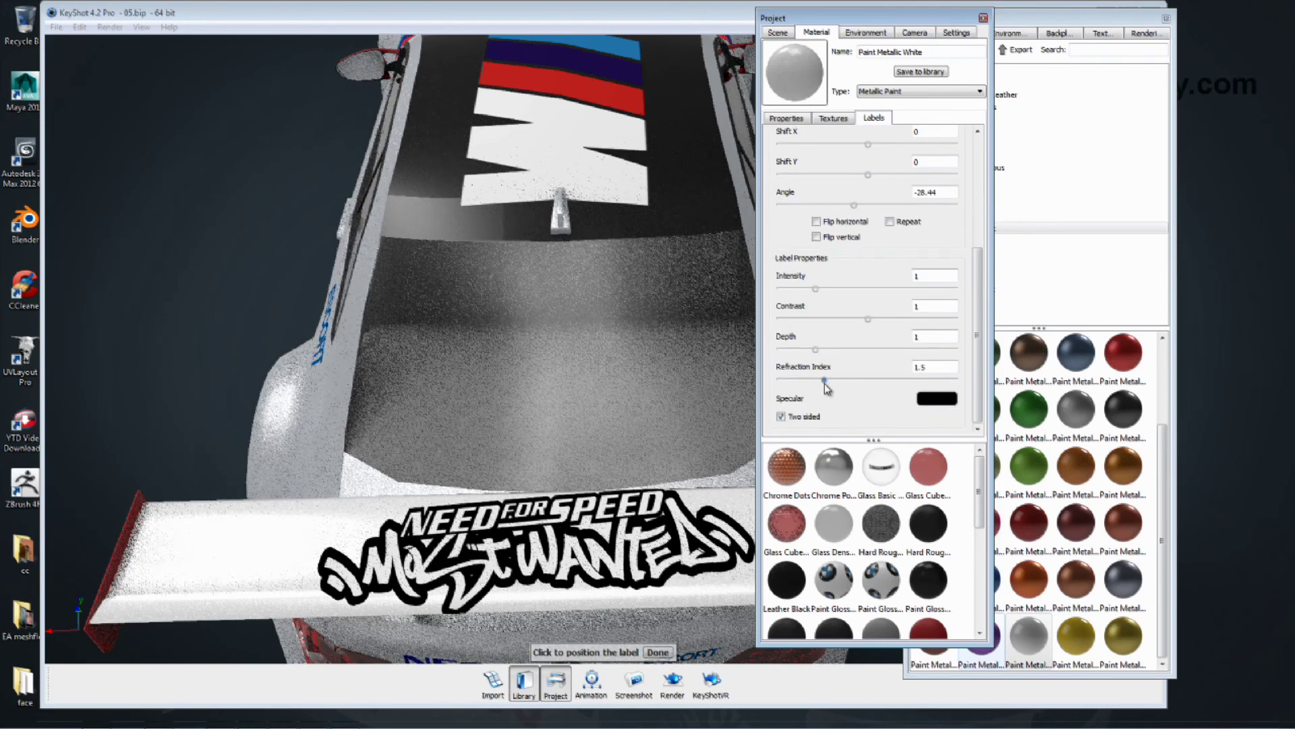
scroll(830, 392, "up", 3)
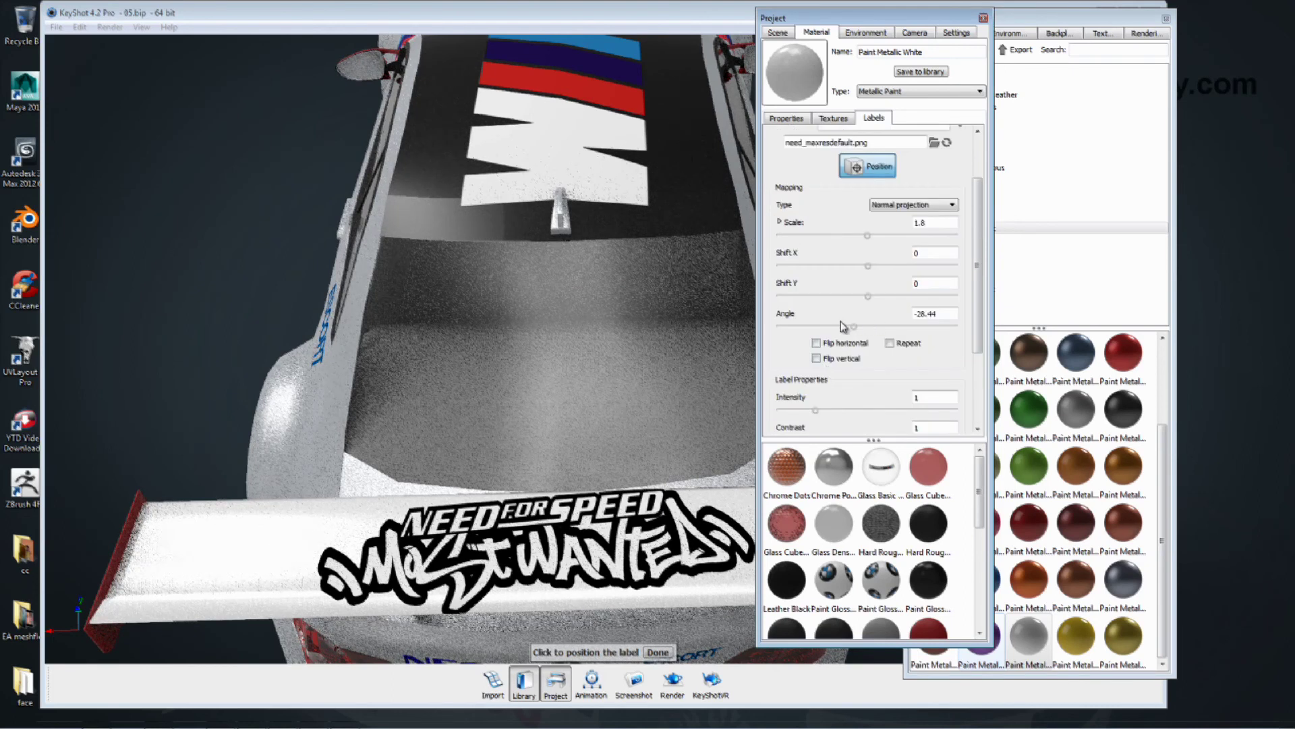
left_click_drag(853, 330, 854, 332)
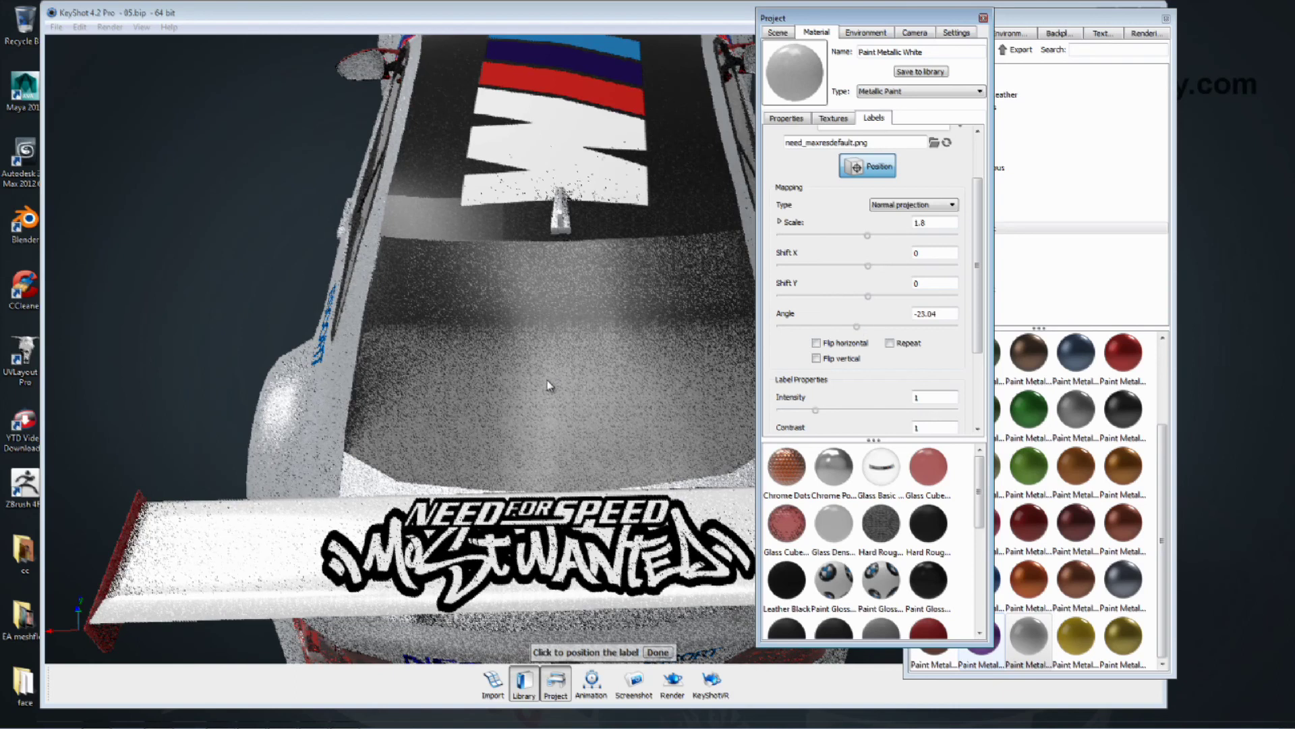
left_click_drag(548, 375, 422, 372)
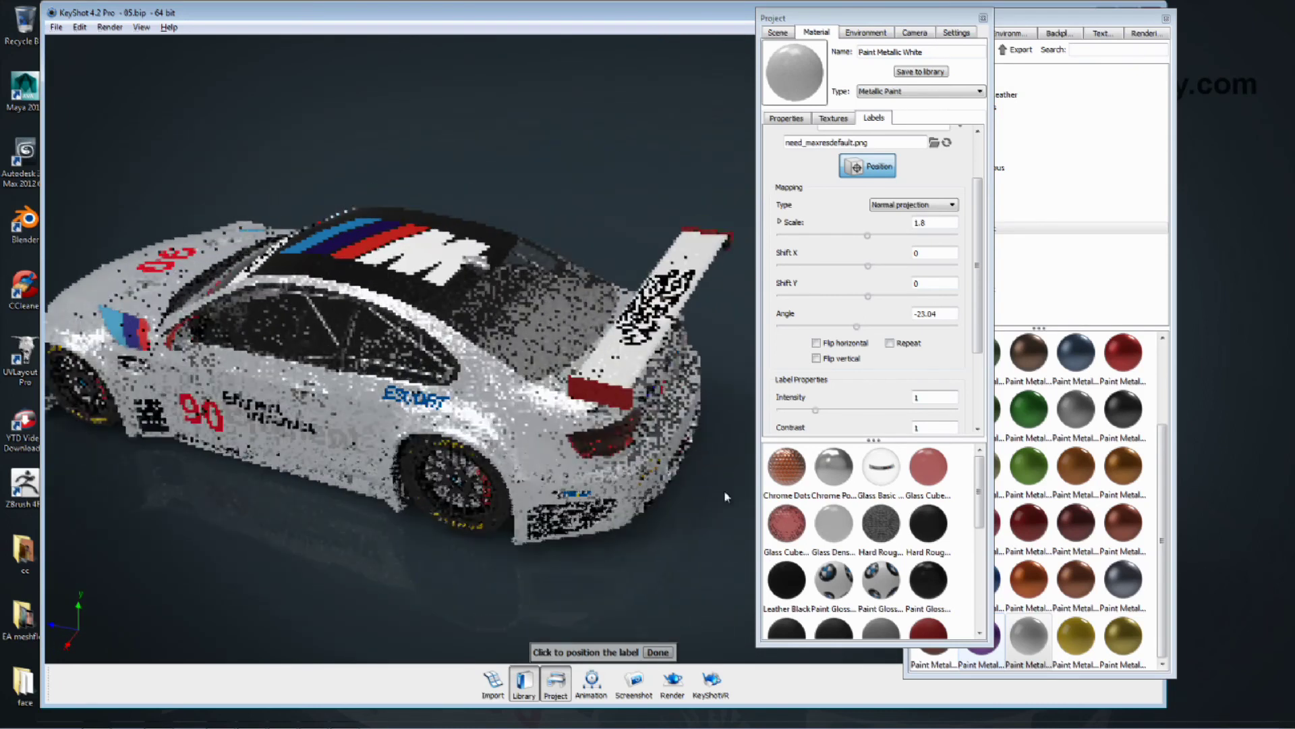
left_click(659, 653)
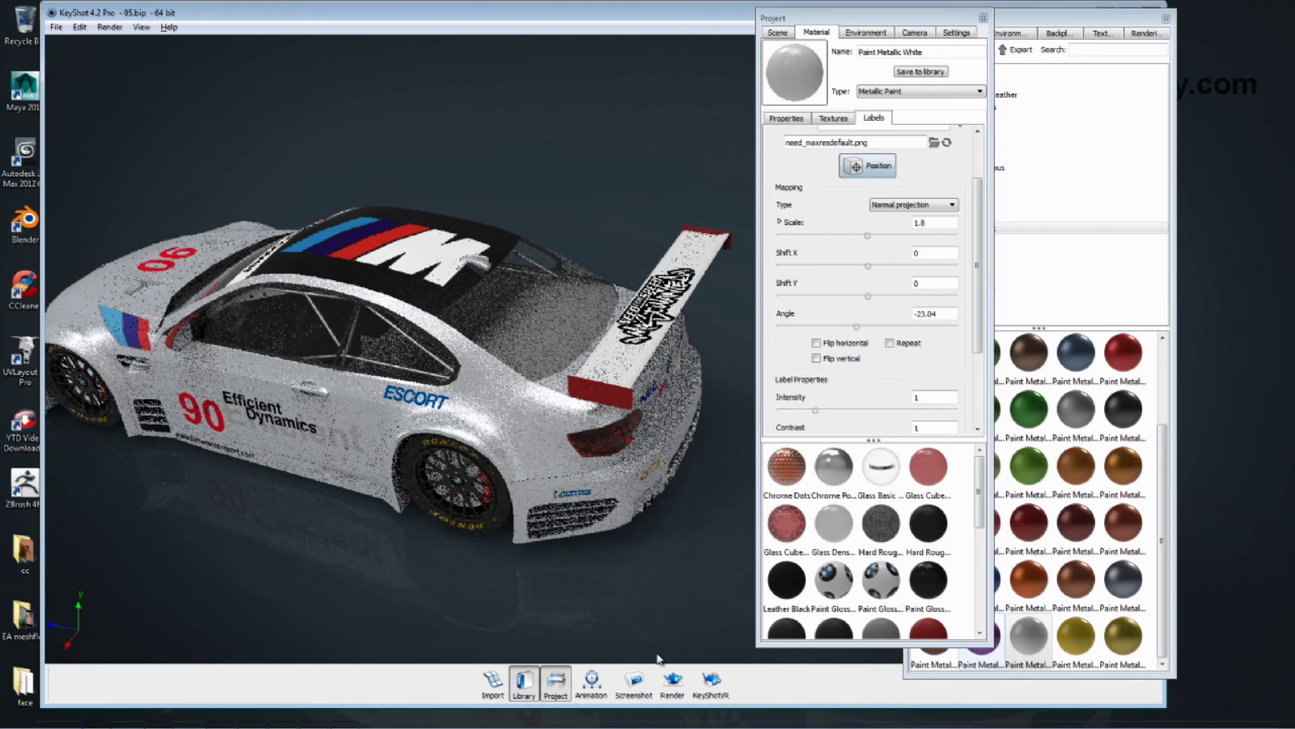
left_click_drag(357, 560, 582, 397)
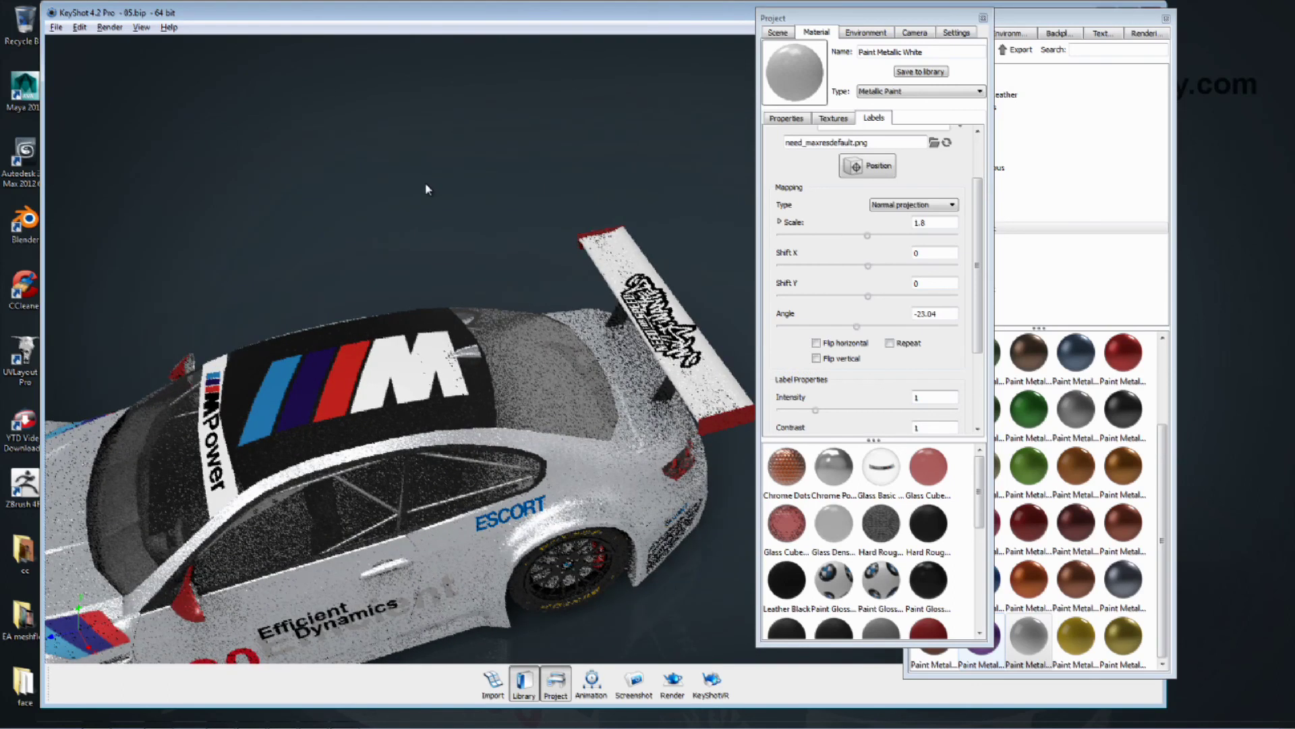
left_click_drag(426, 184, 461, 224)
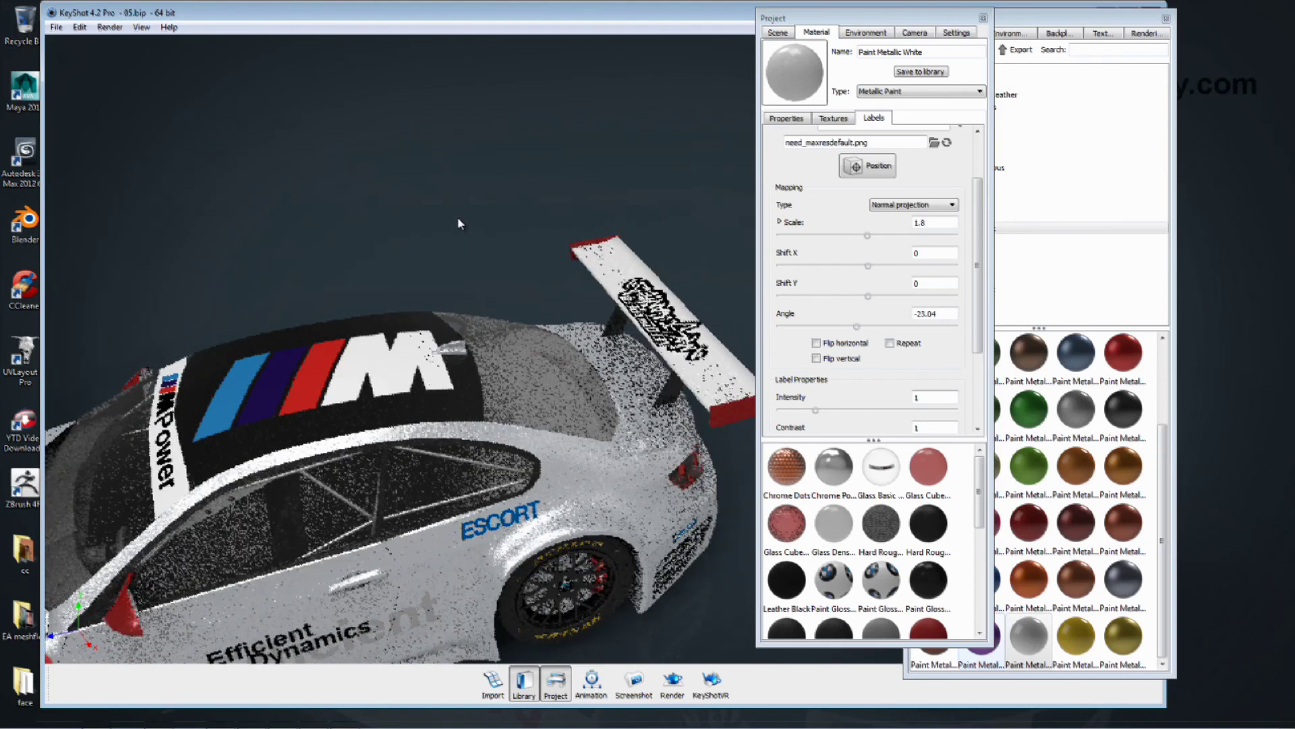